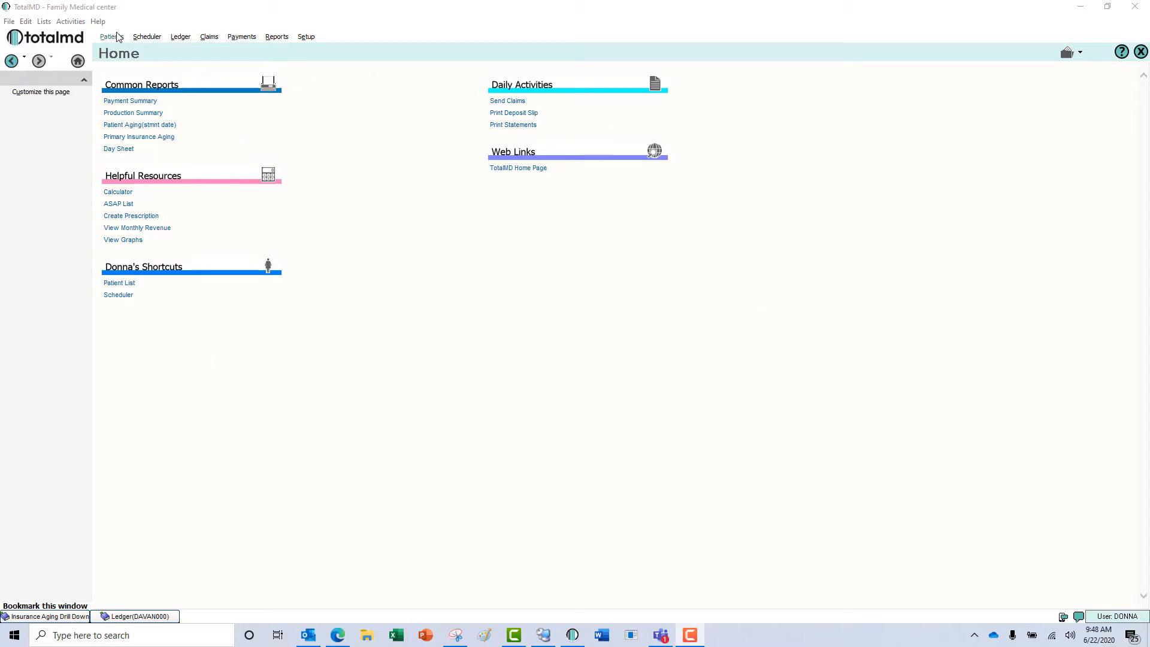
Step: Open the scheduler and check which schedule views are available
left_click(142, 38)
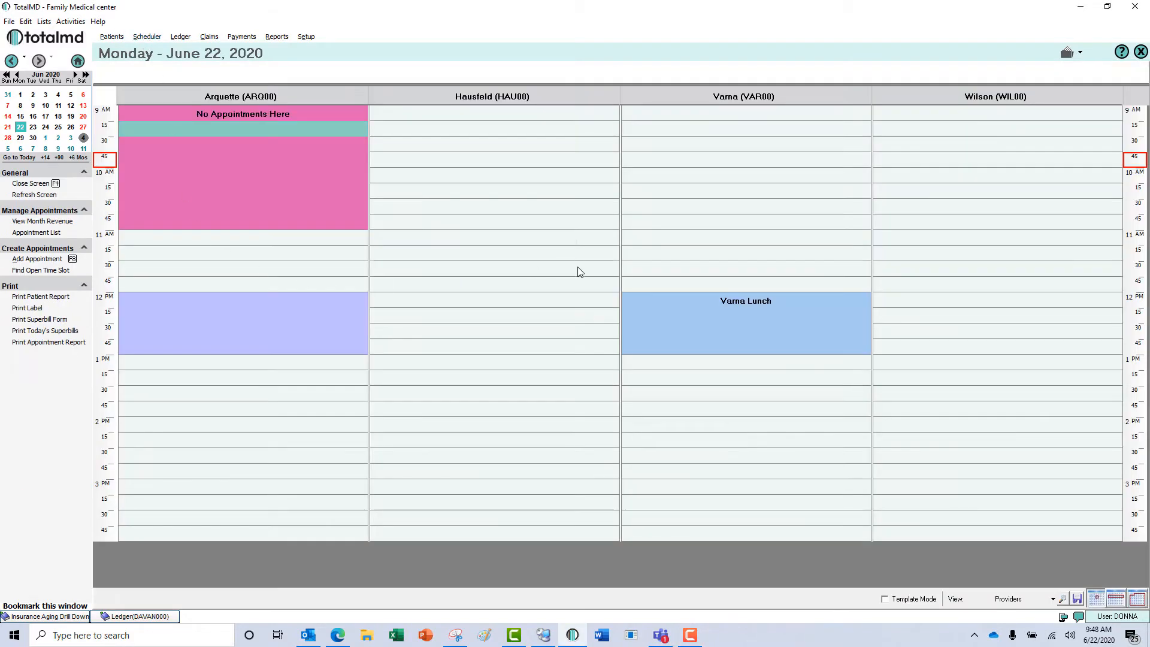
left_click(1053, 599)
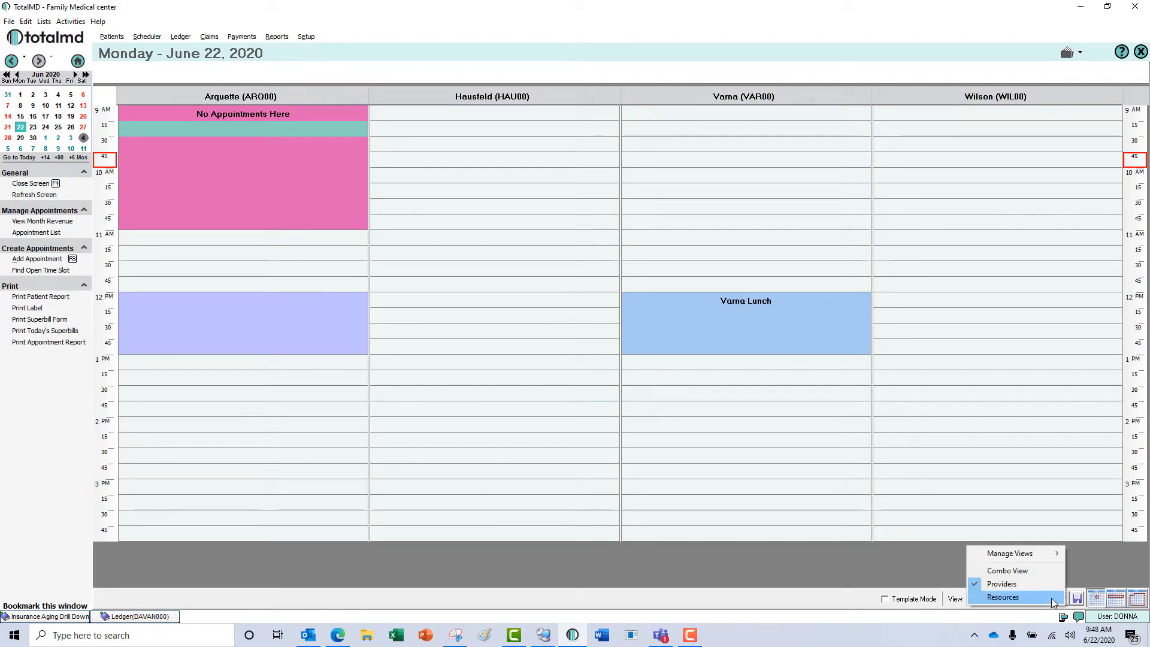
left_click(745, 483)
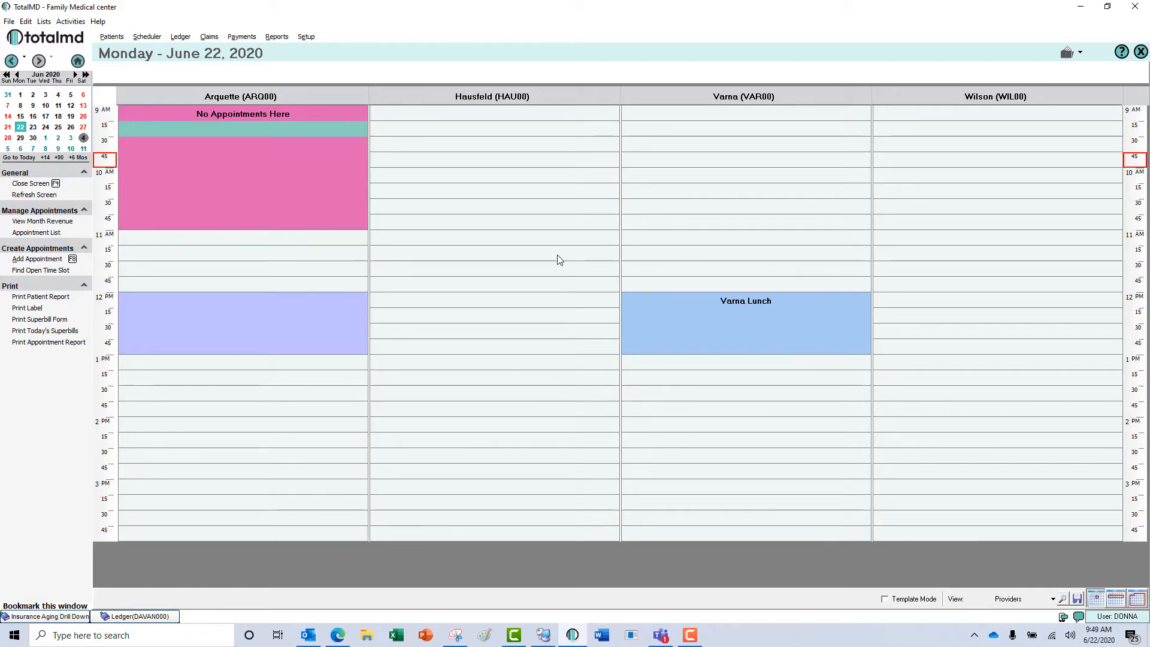
Step: Book an 11:00 AM appointment with provider ARQ00 for the first listed patient, with the reason Existing Patient, and save it
double_click(206, 246)
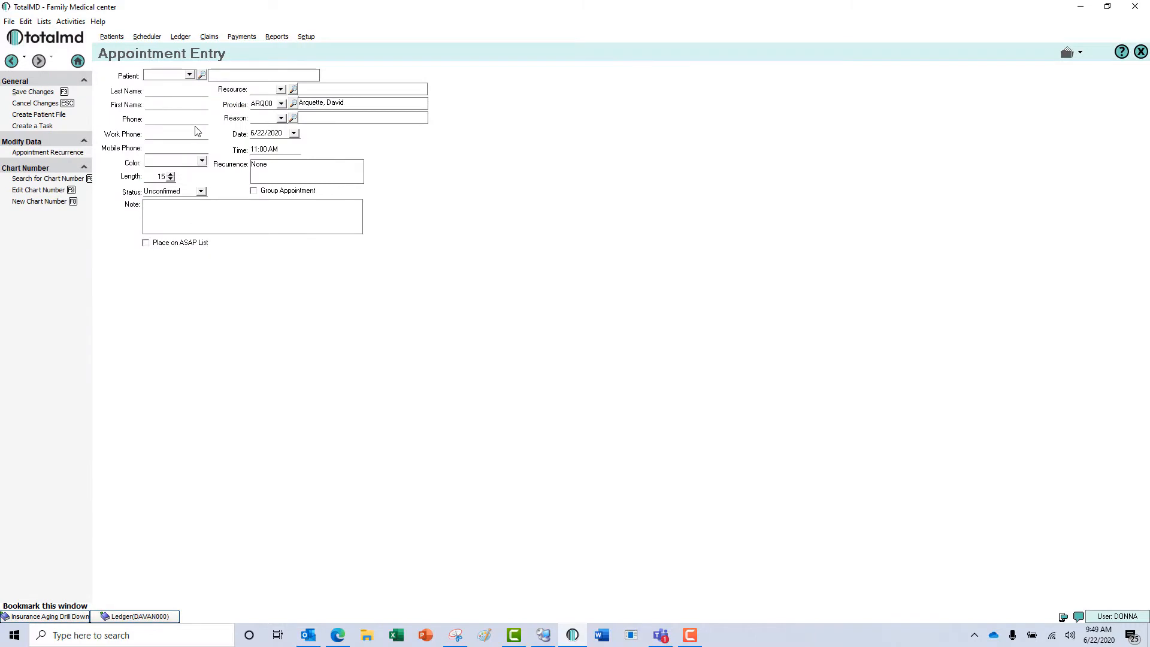
left_click(189, 74)
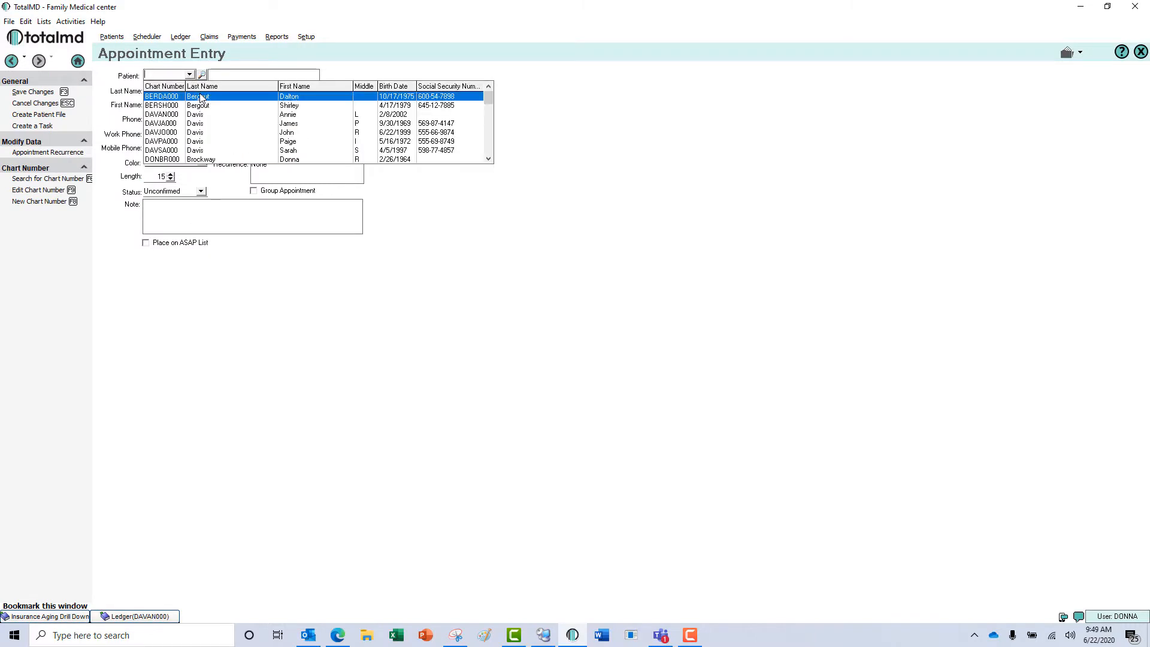
left_click(201, 98)
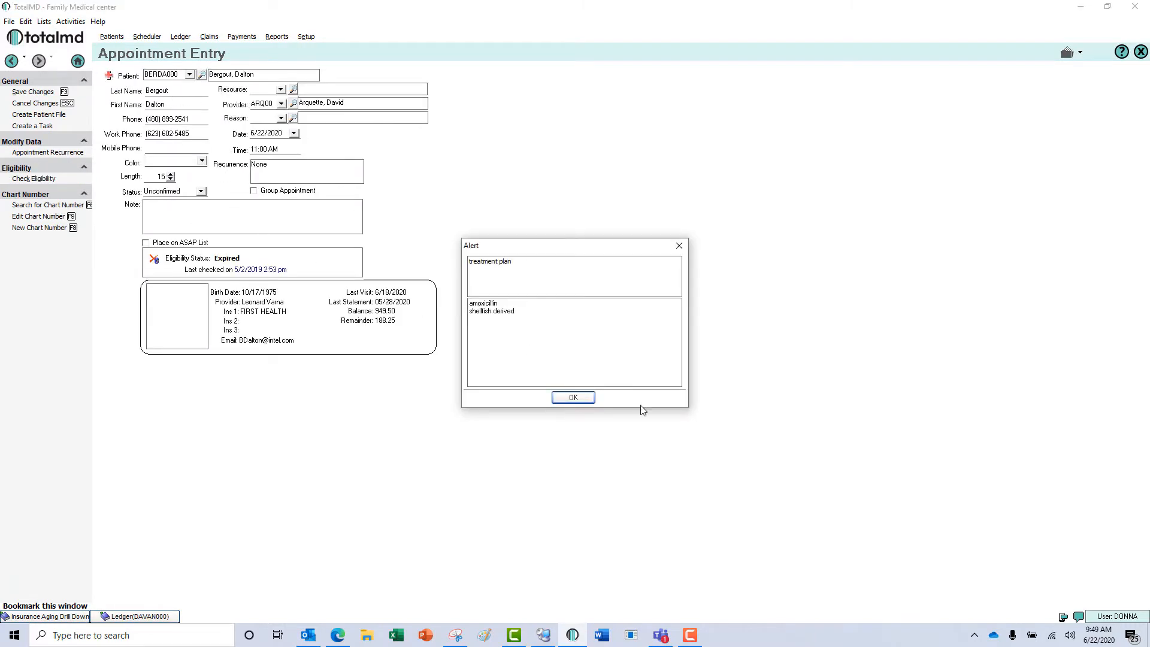
left_click(573, 398)
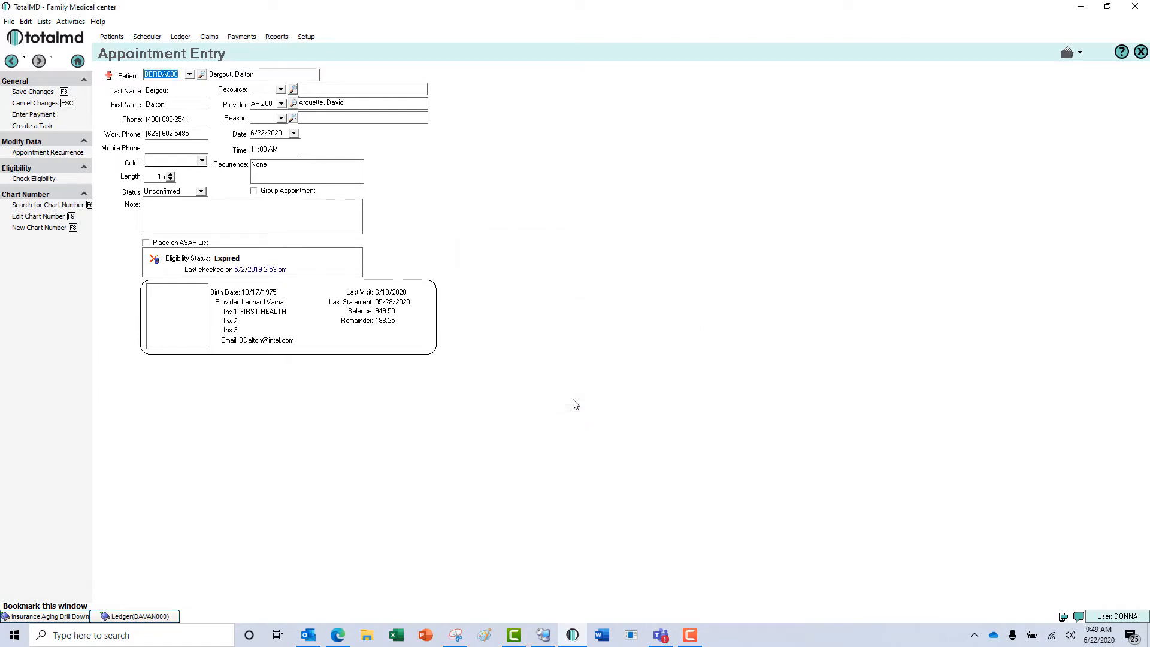
left_click(281, 118)
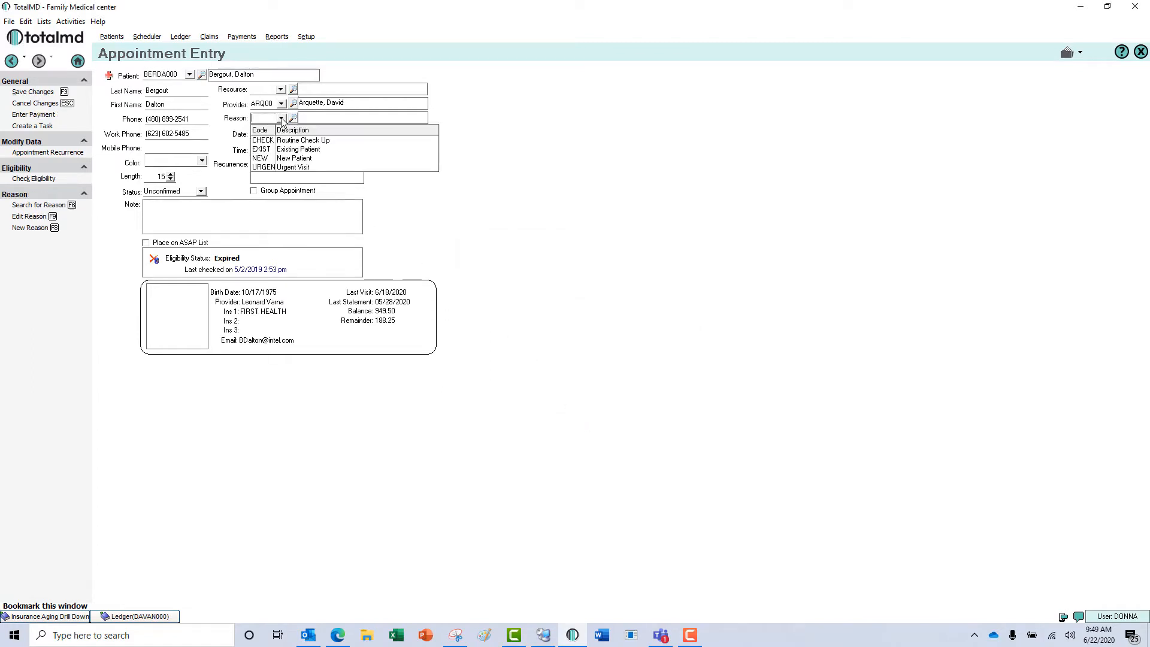
left_click(297, 149)
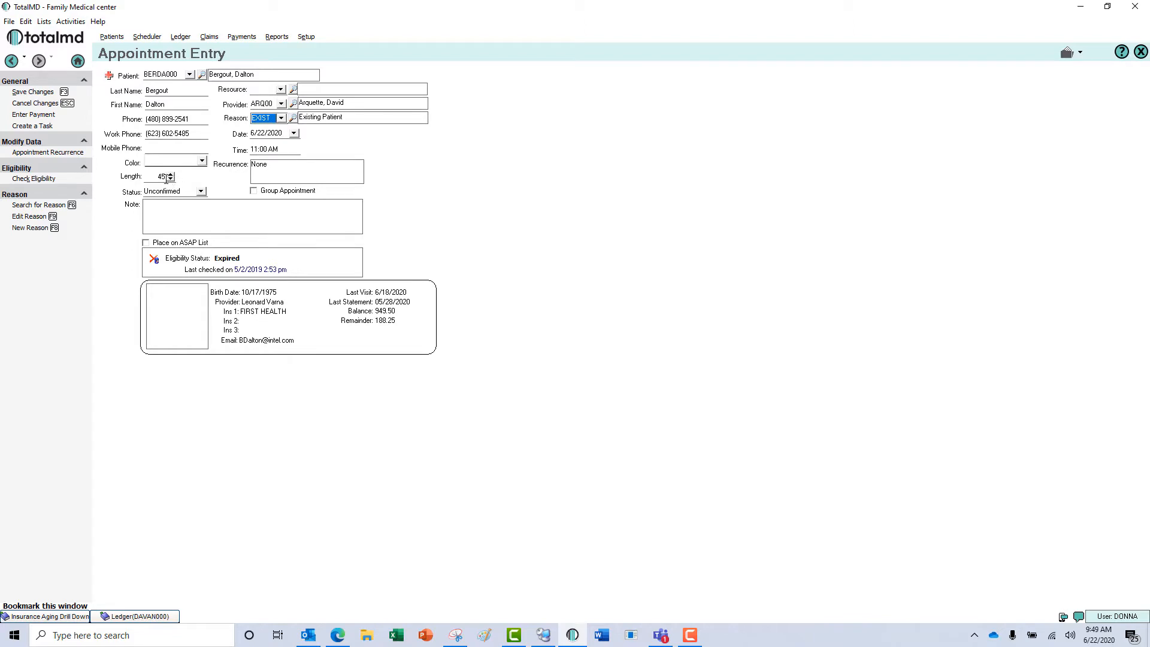
left_click(33, 92)
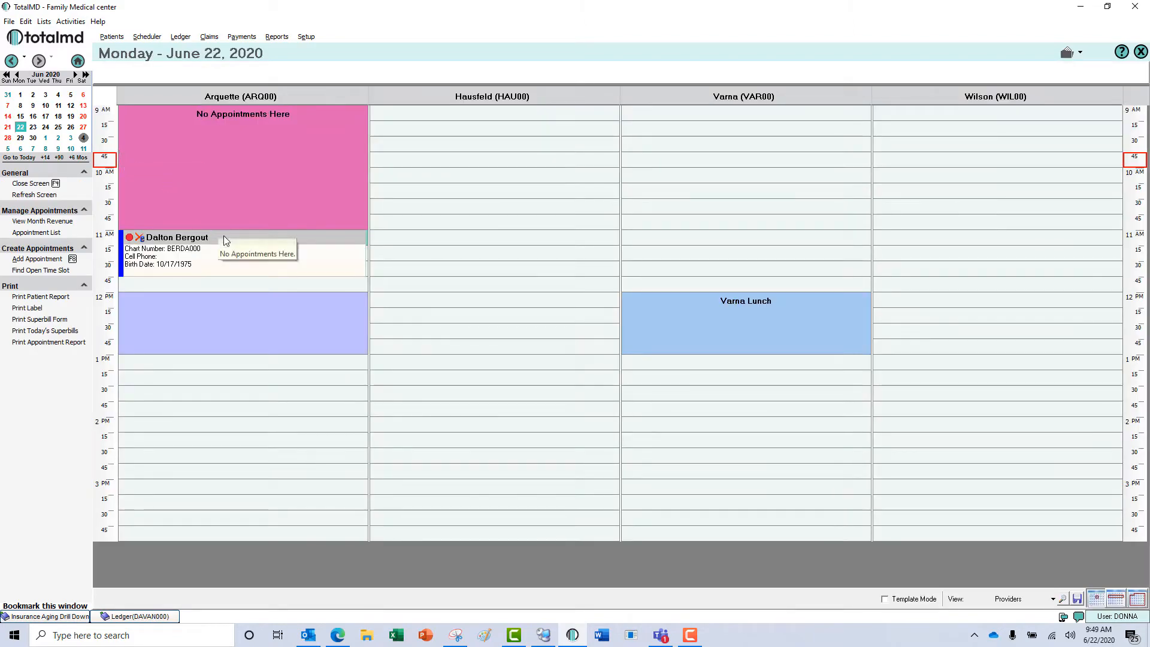
Step: Examine the actions available for the 11:00 AM appointment in the ARQ00 schedule
right_click(256, 264)
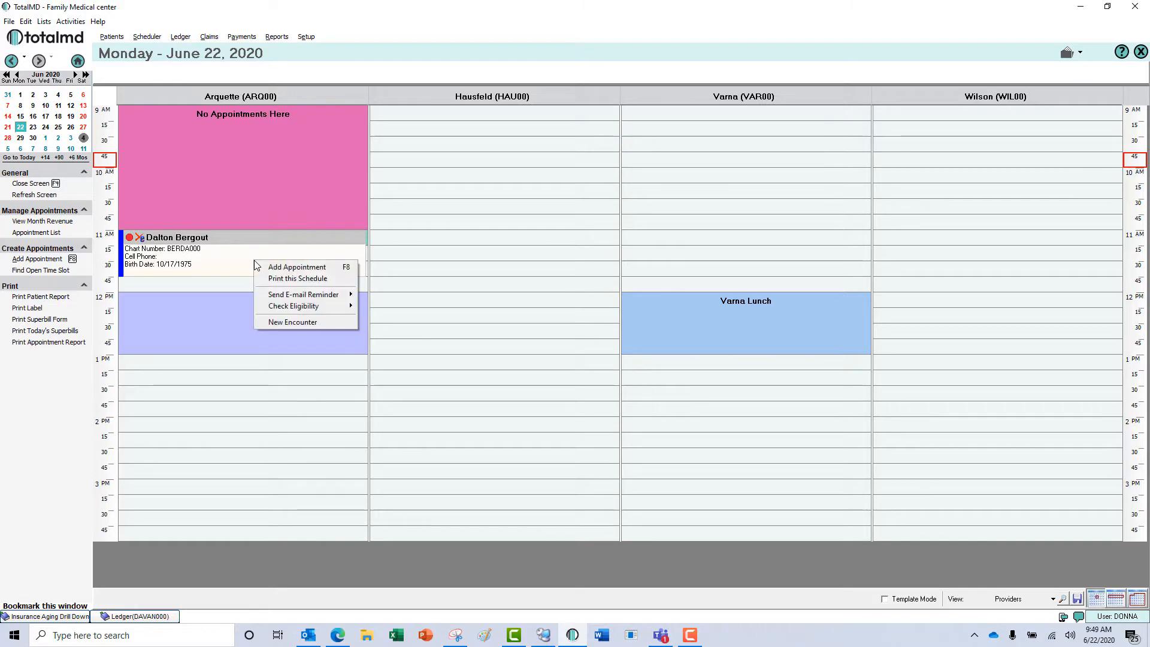
left_click(219, 264)
right_click(282, 248)
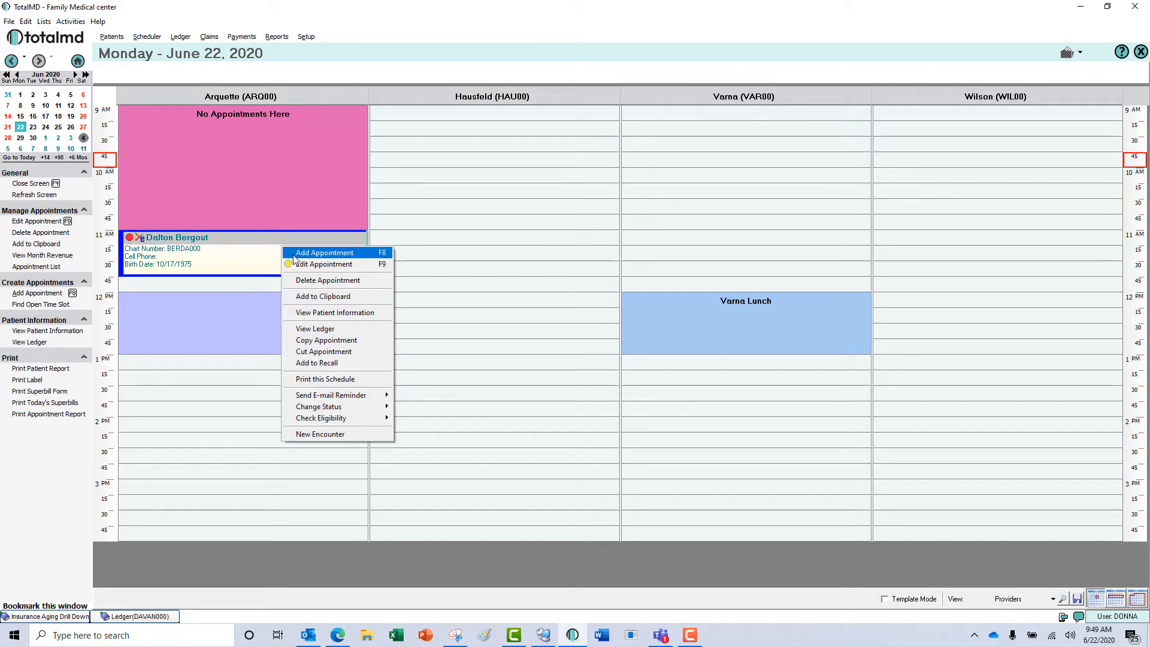
mouse_move(383, 408)
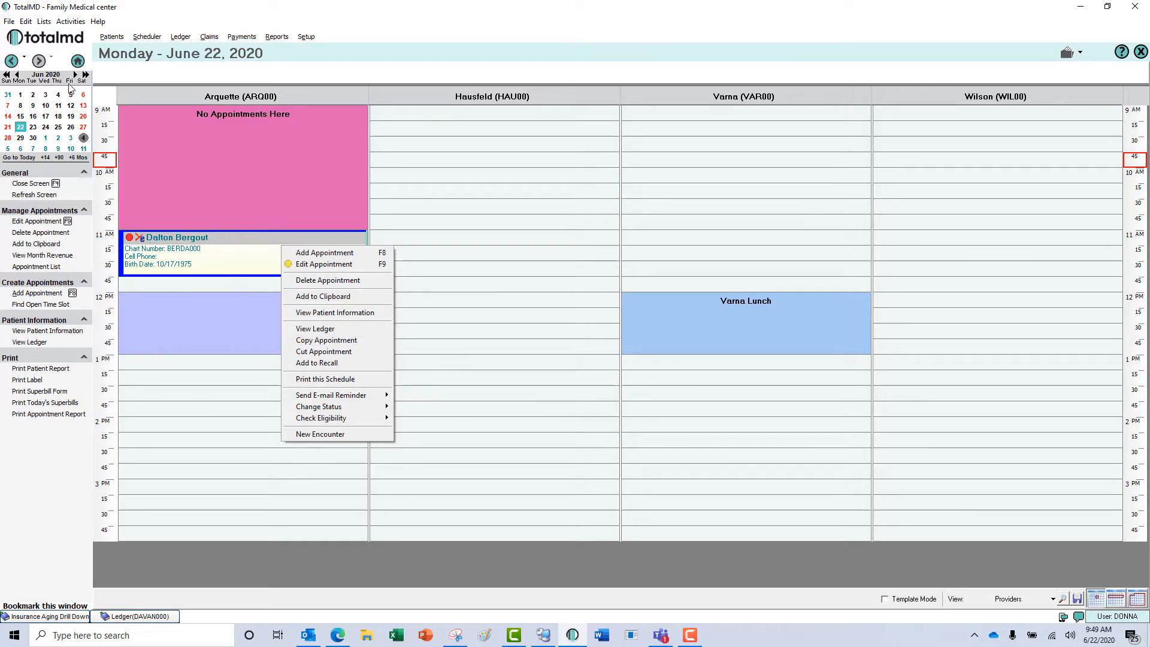
Step: Start a new patient record from the patient list and review its insurance, visit series and medical alerts sections
left_click(113, 37)
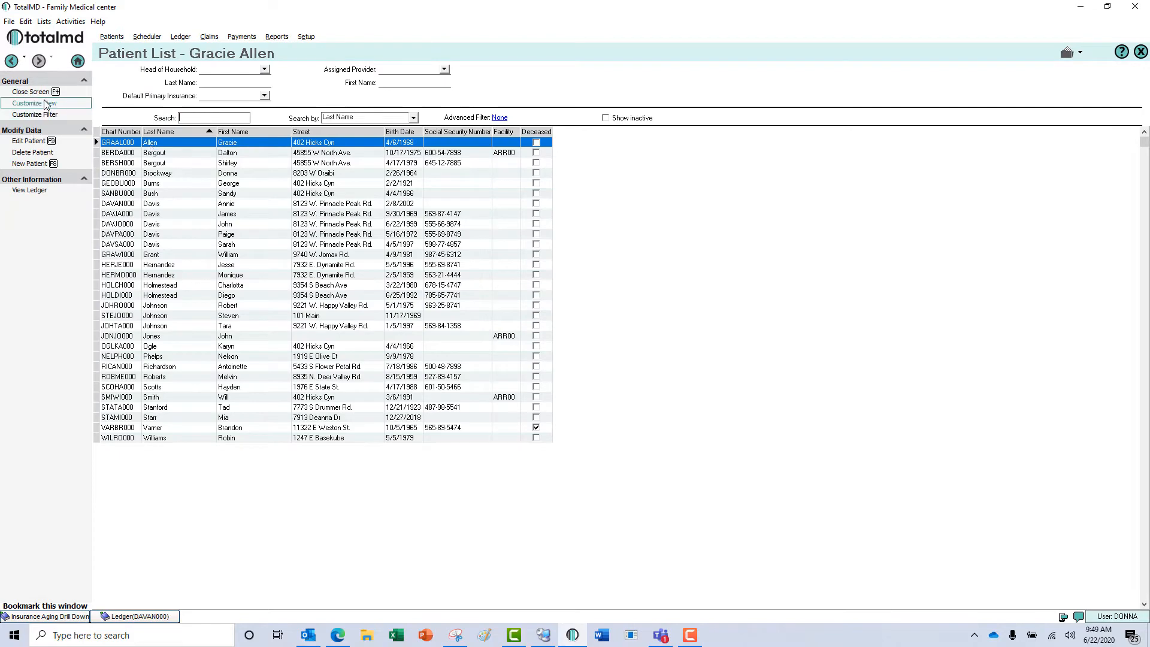
left_click(30, 163)
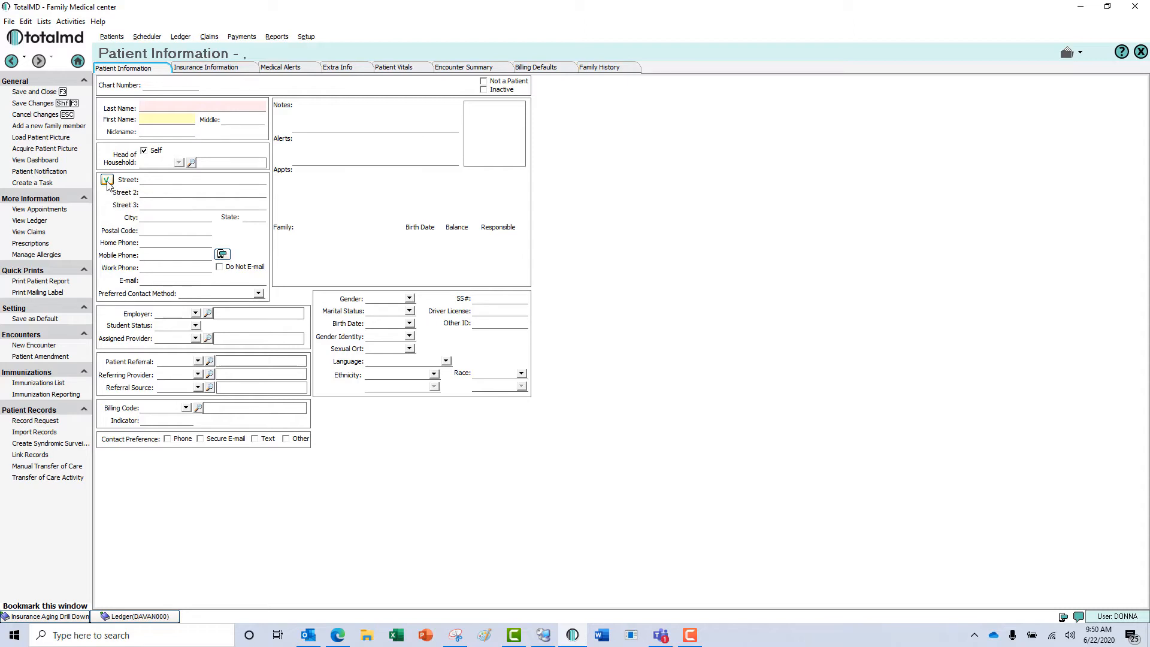
left_click(206, 68)
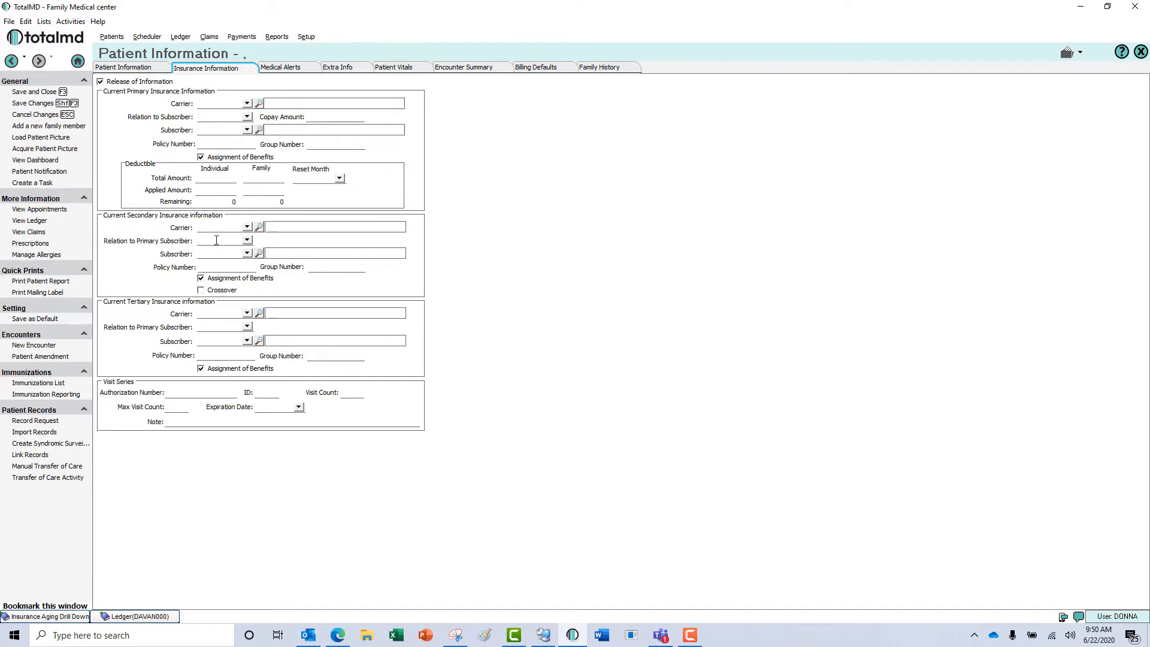
left_click(216, 394)
left_click(175, 407)
left_click(304, 70)
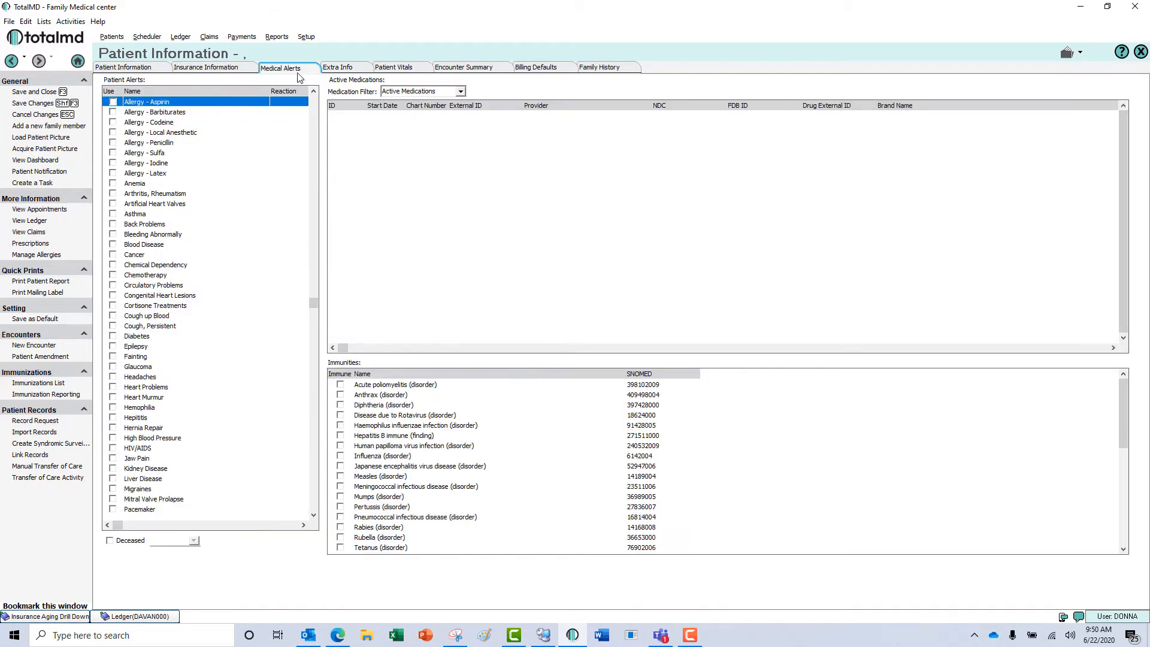
Step: Review the blank patient record's Alerts field and the default diagnosis choices in its billing defaults
left_click(139, 69)
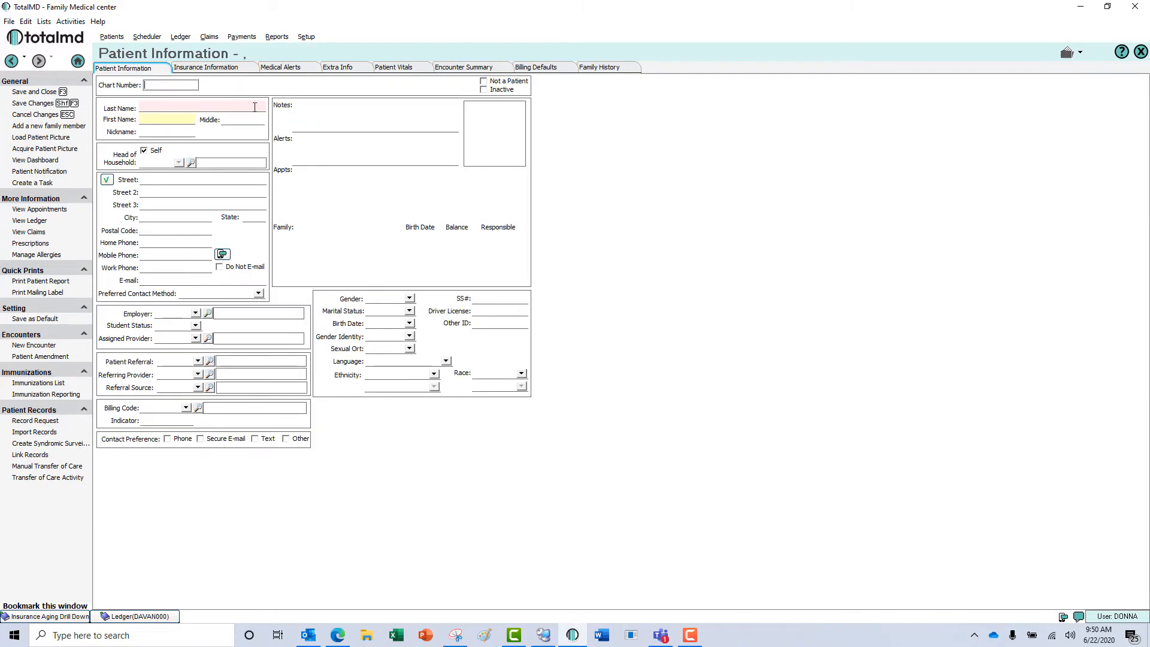
left_click(317, 137)
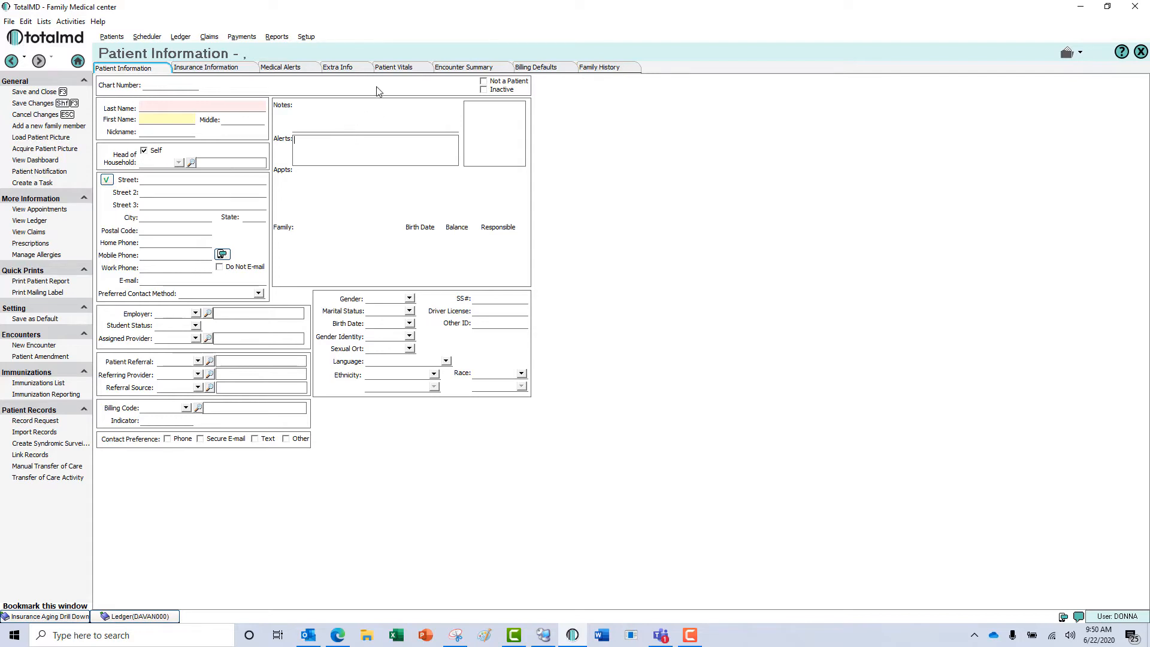
left_click(534, 67)
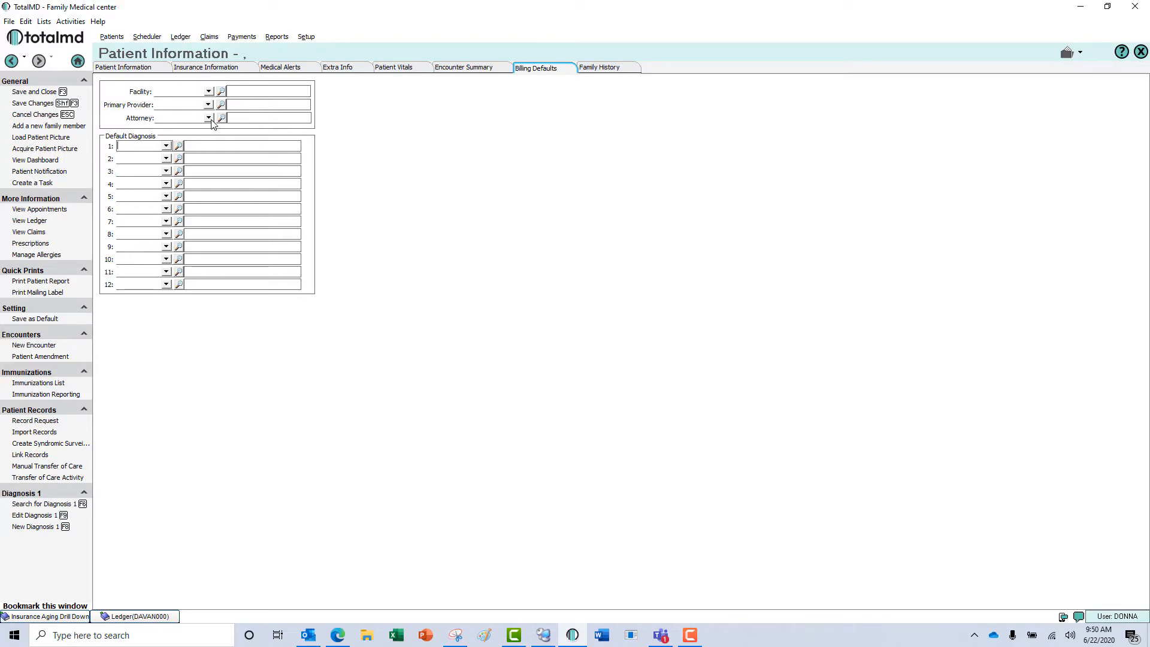
left_click(153, 150)
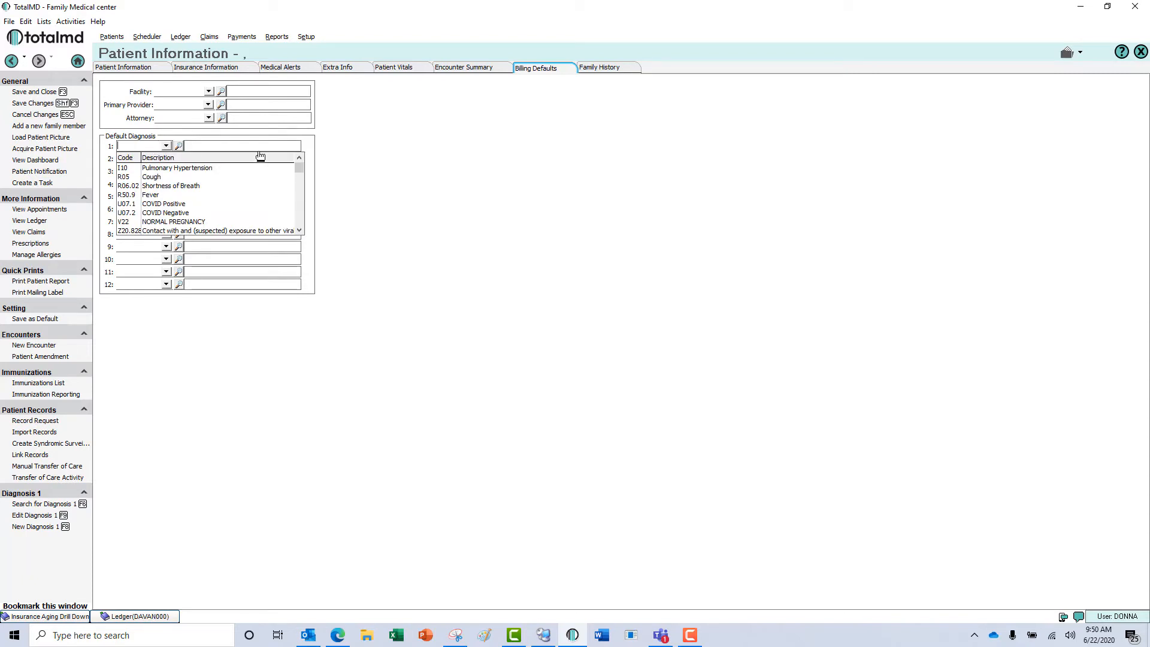
left_click(522, 160)
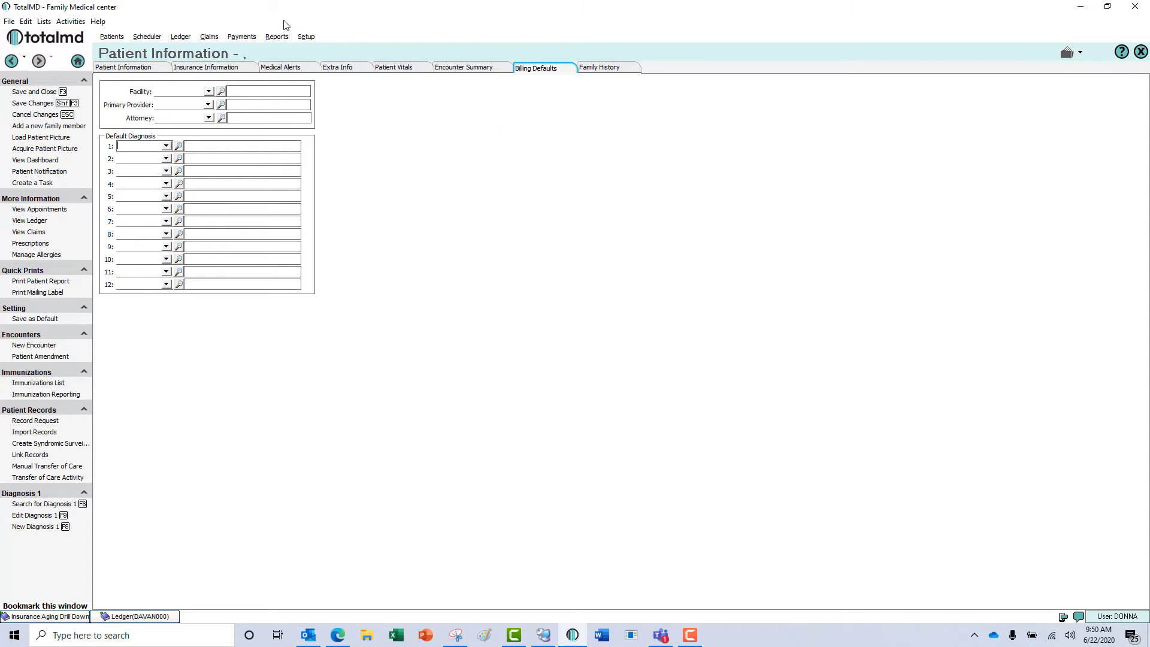
Step: Open the ledger, dismiss the patient alert and select the 5/7/2020 X-ray Lab billing
left_click(181, 37)
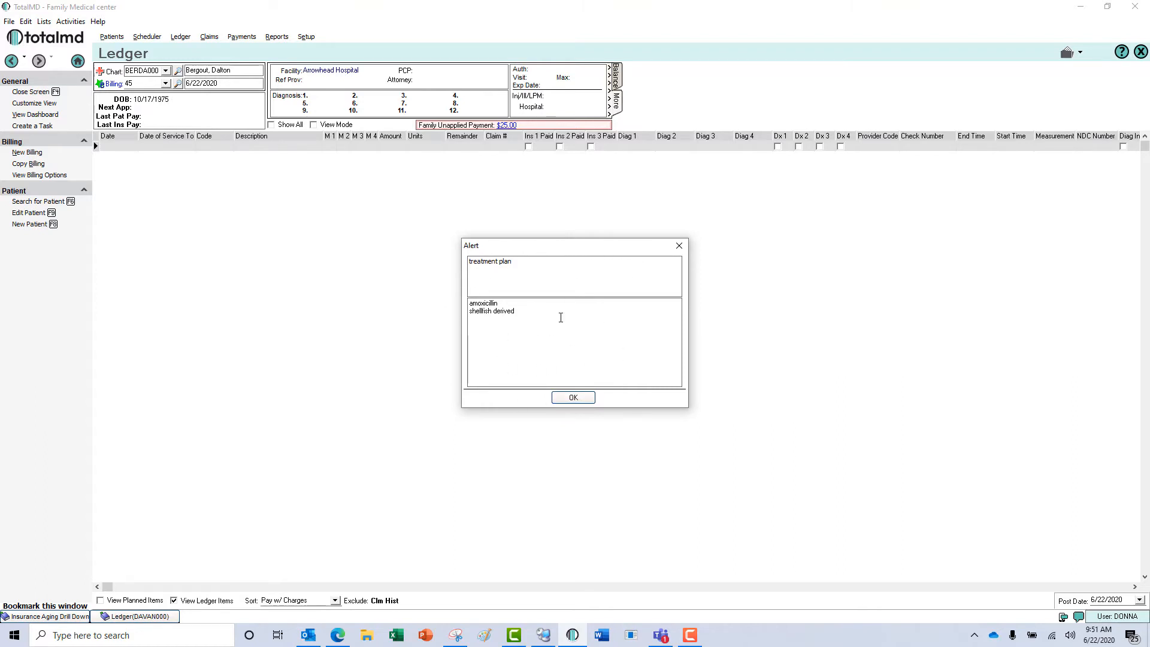
left_click(571, 397)
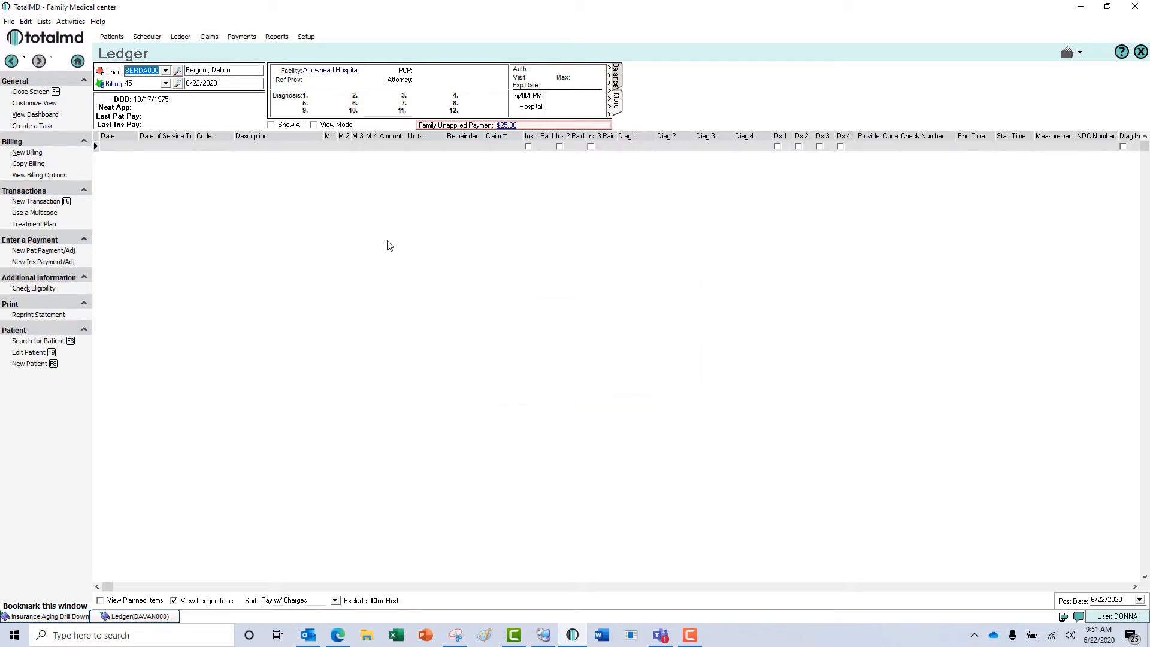
left_click(165, 84)
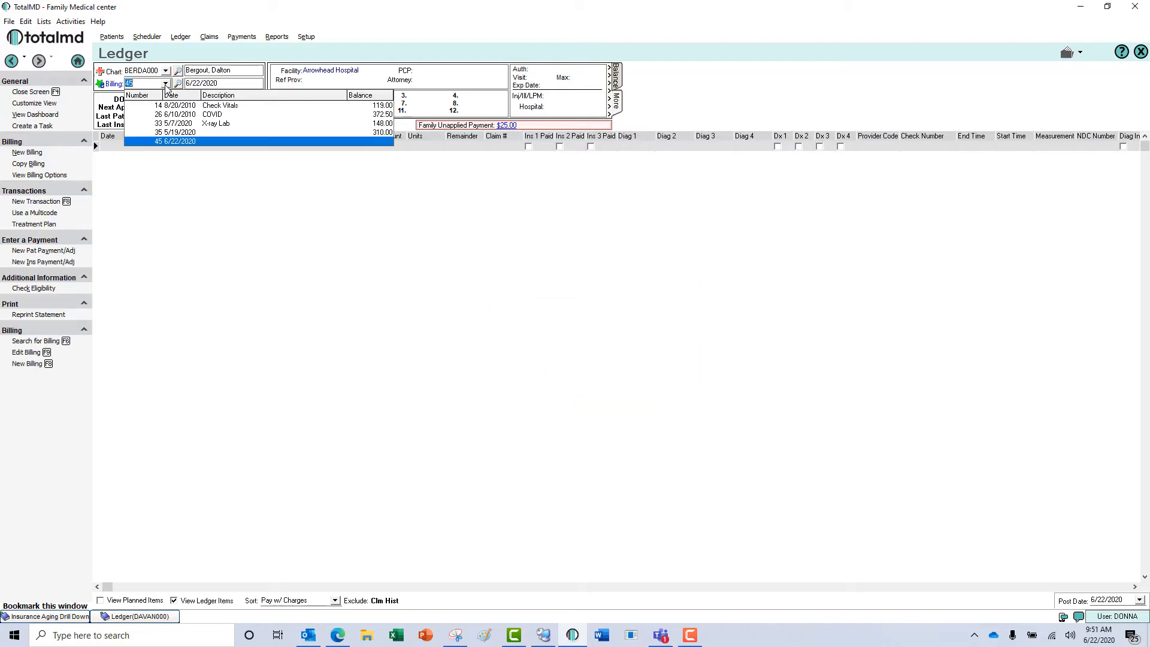
left_click(178, 124)
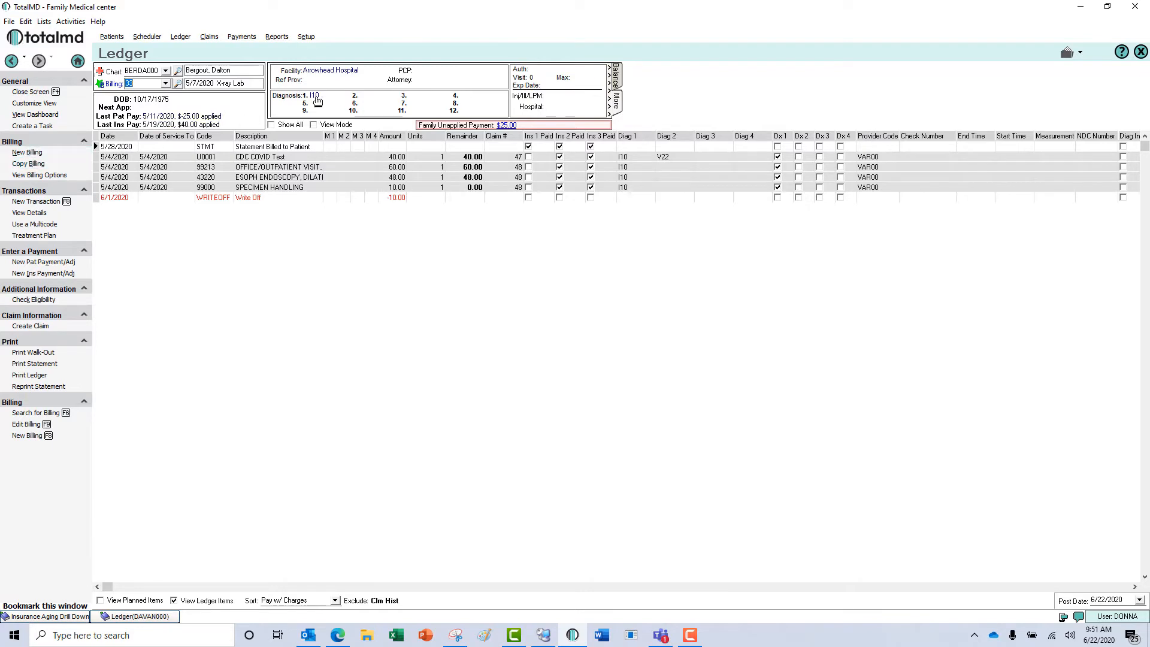
Step: Add R05 Cough and R06.02 Shortness of Breath as default diagnoses 2 and 3 on the X-ray Lab billing, and save the changes
left_click(225, 87)
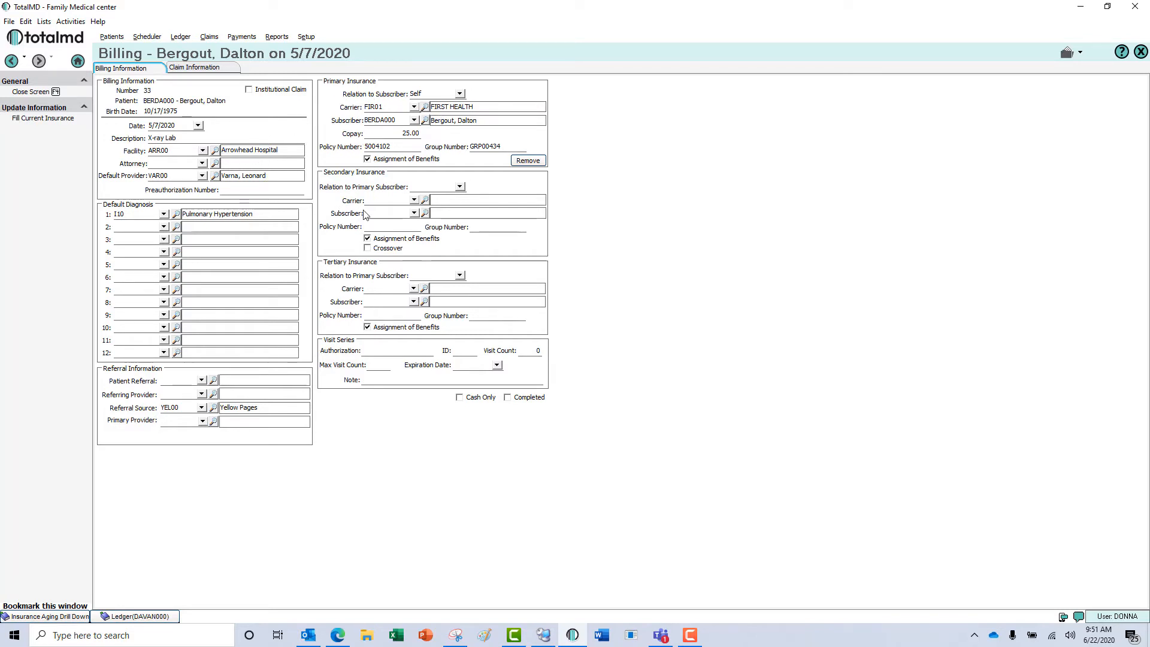
left_click(155, 226)
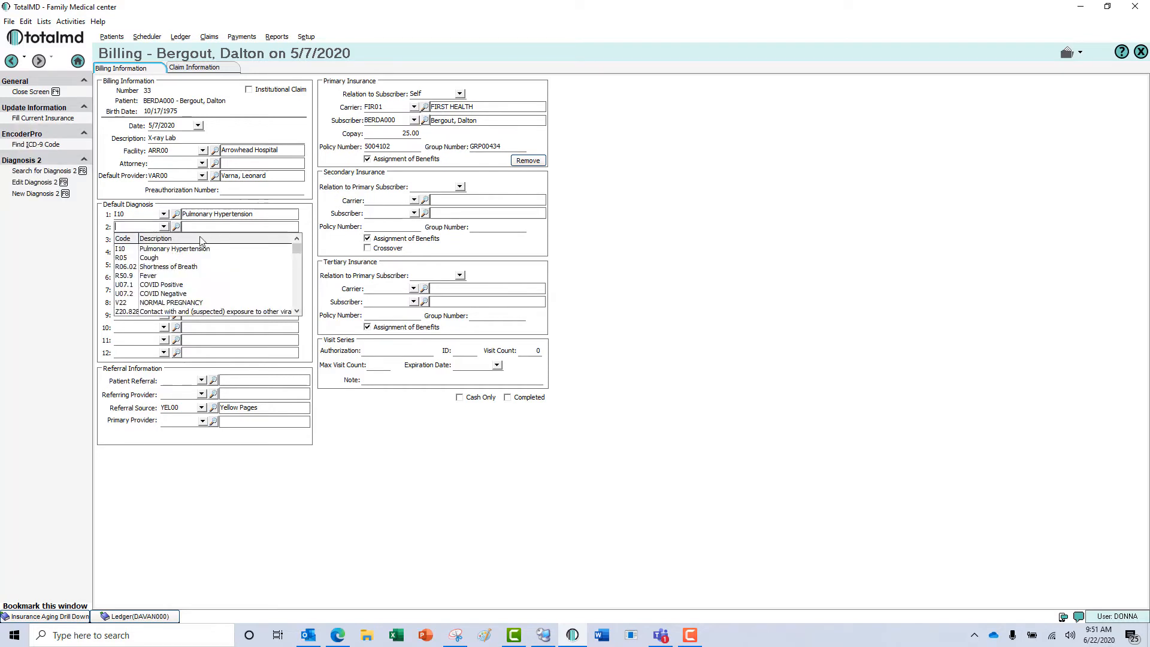
left_click(153, 258)
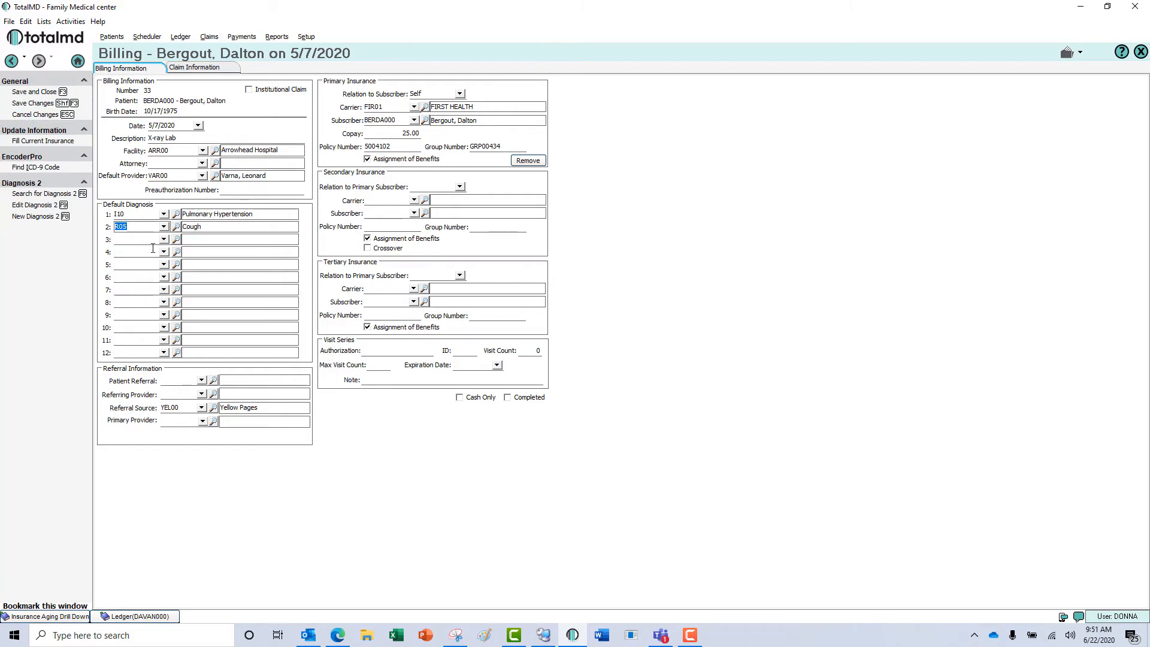
left_click(163, 239)
left_click(155, 278)
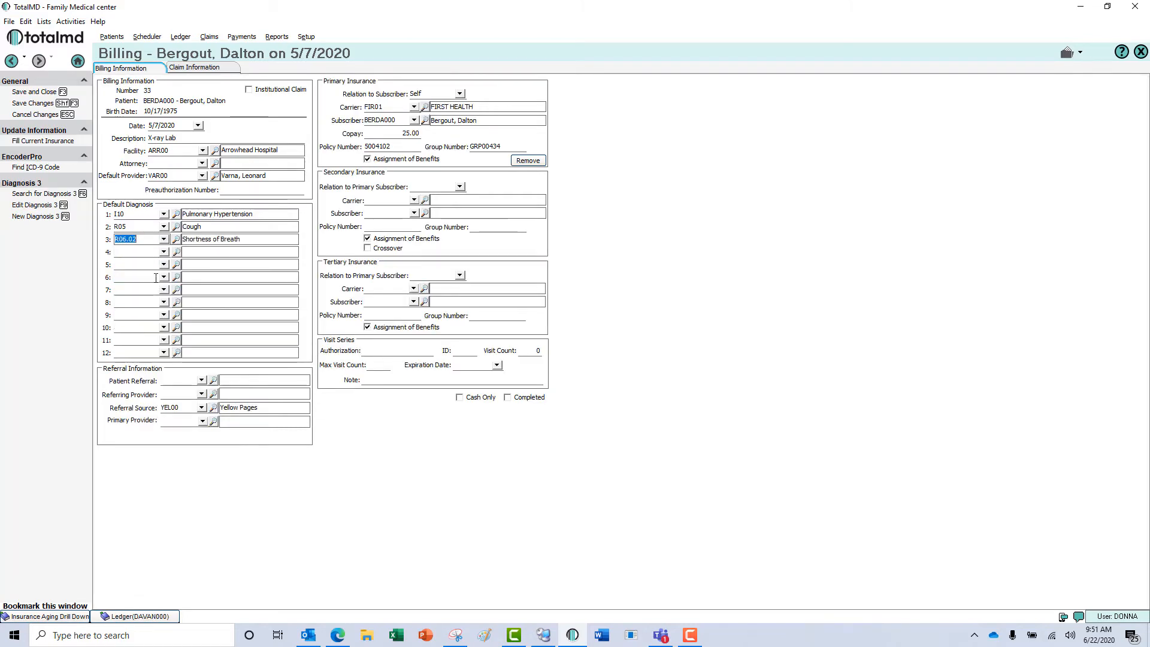
left_click(202, 67)
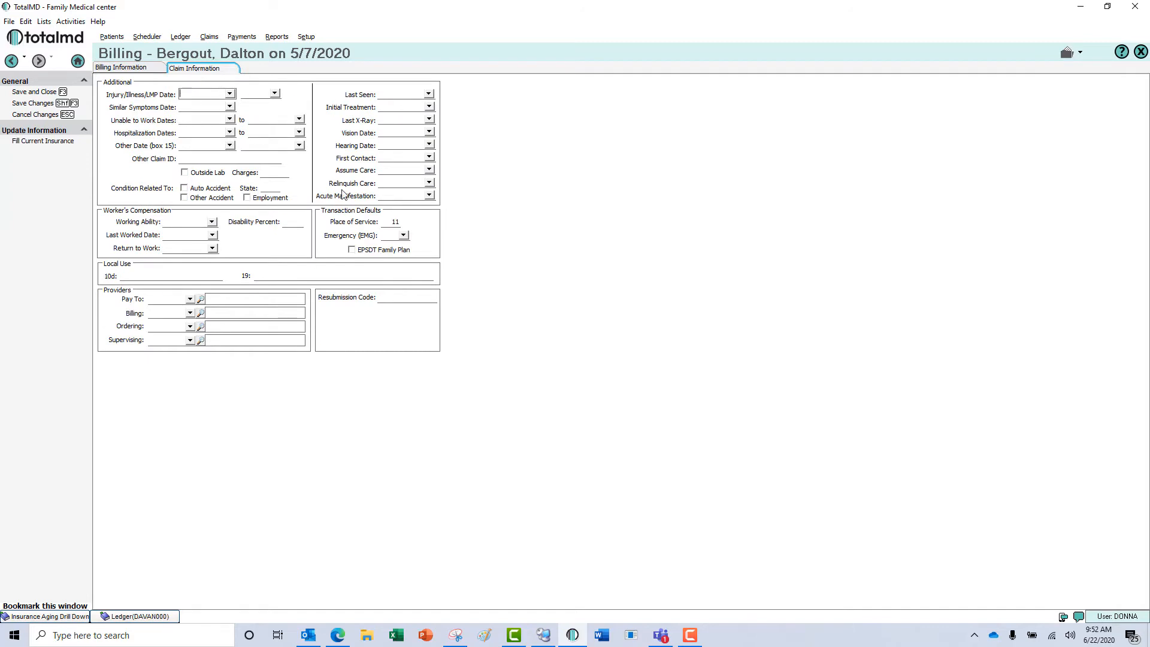
left_click(52, 103)
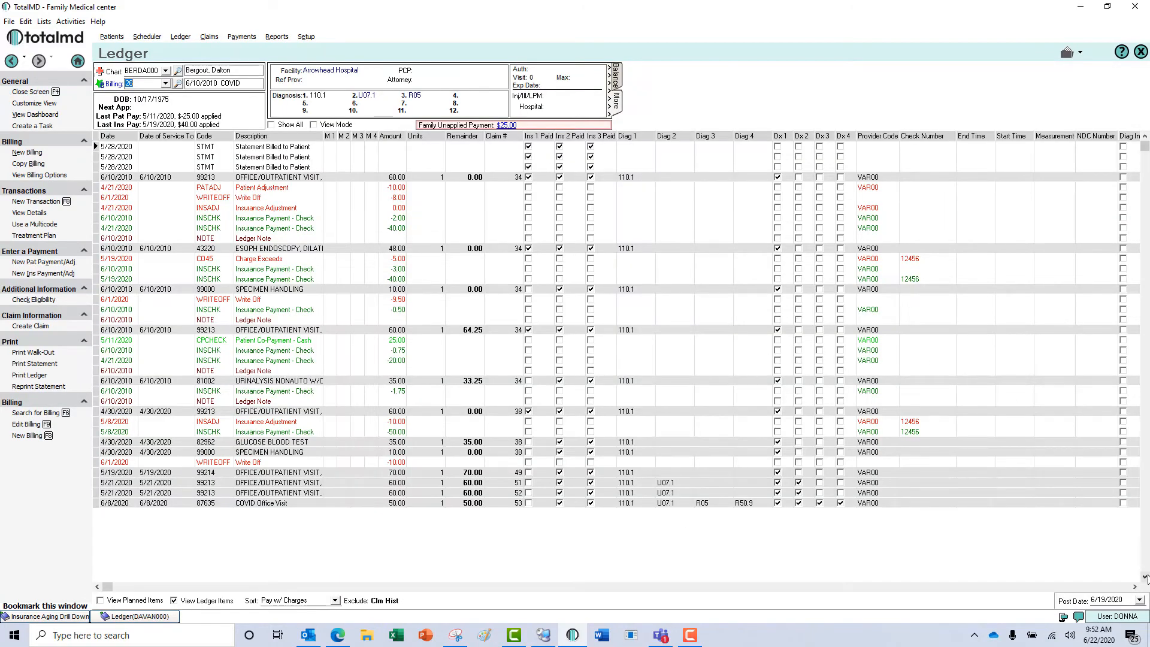
Step: Set the post date to 6/19/2020 and enter a new 99213 office visit charge with R06.02 as diagnosis 4
left_click(1140, 600)
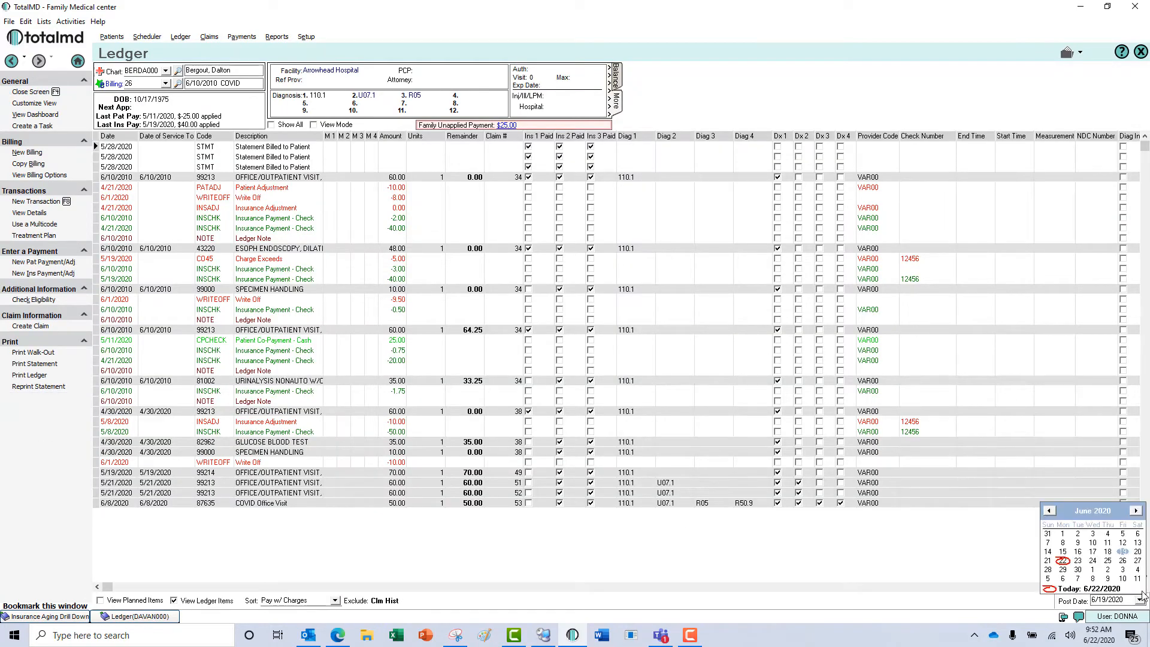
left_click(1123, 555)
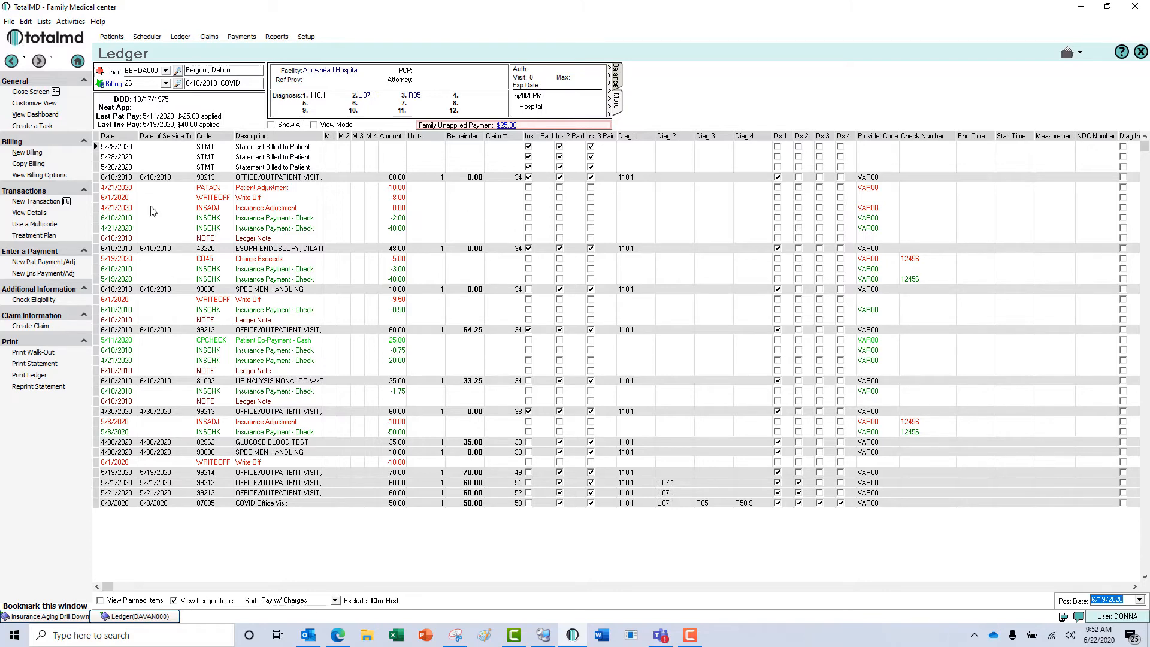
left_click(36, 202)
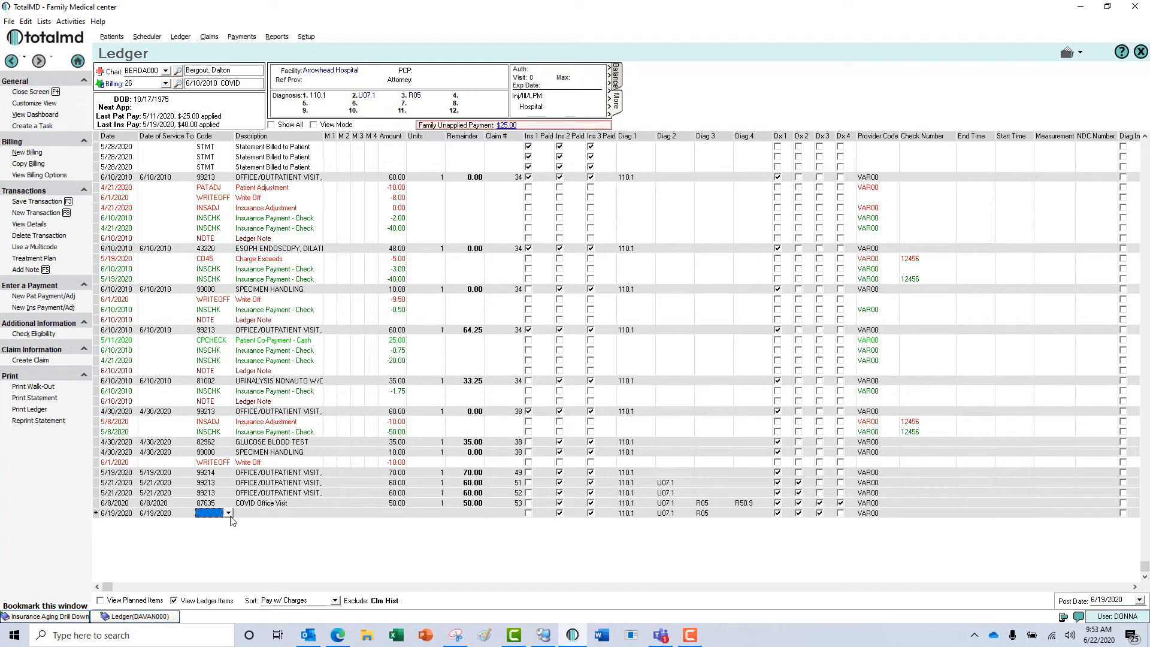
type("13")
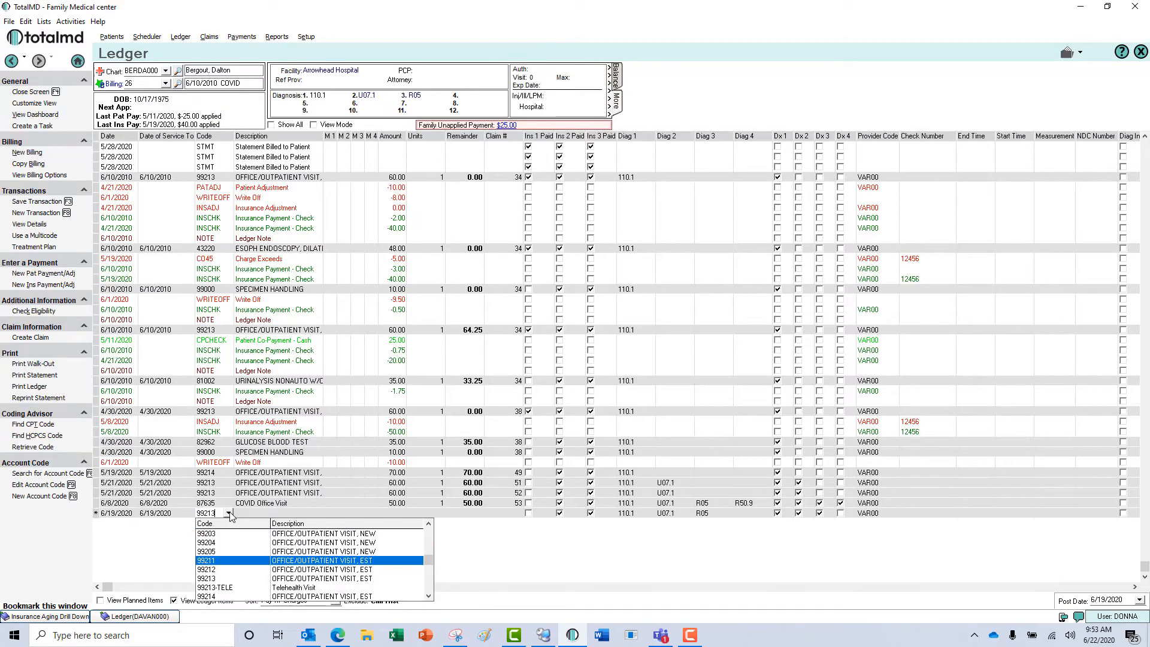
key("Tab")
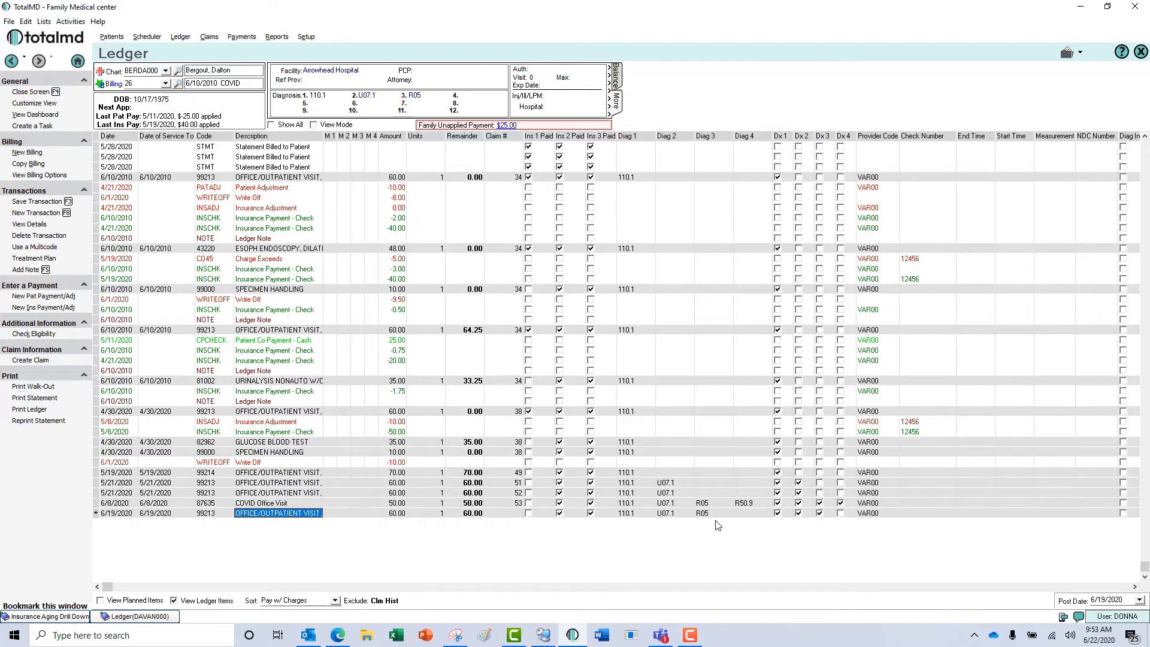
left_click(746, 514)
left_click(767, 513)
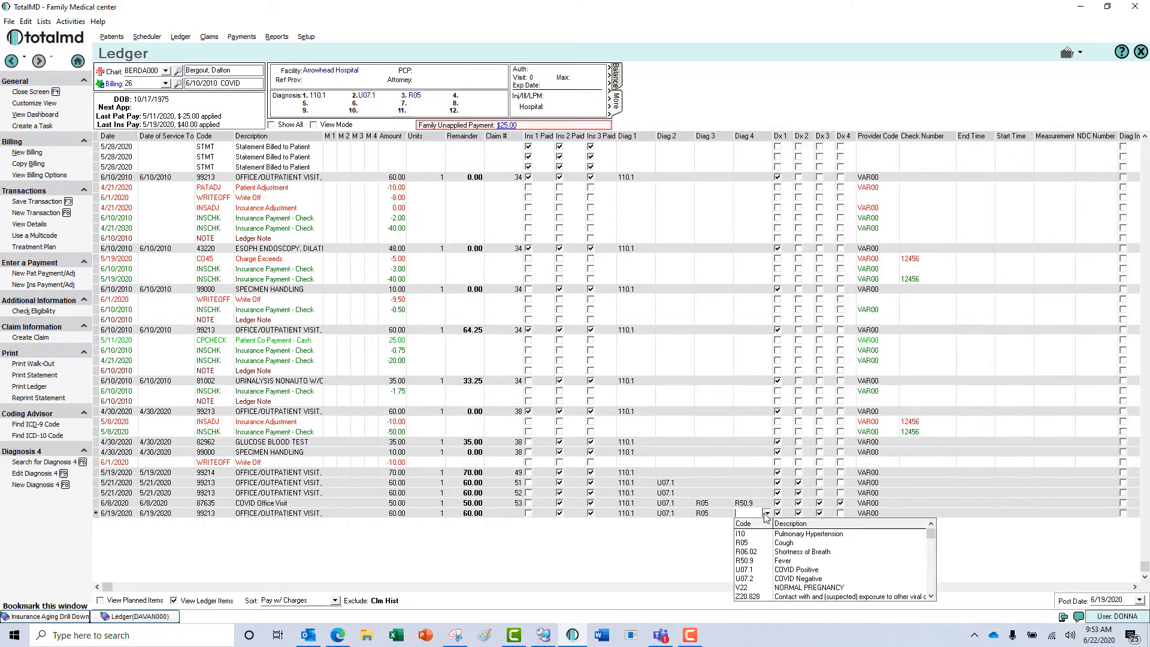
left_click(773, 552)
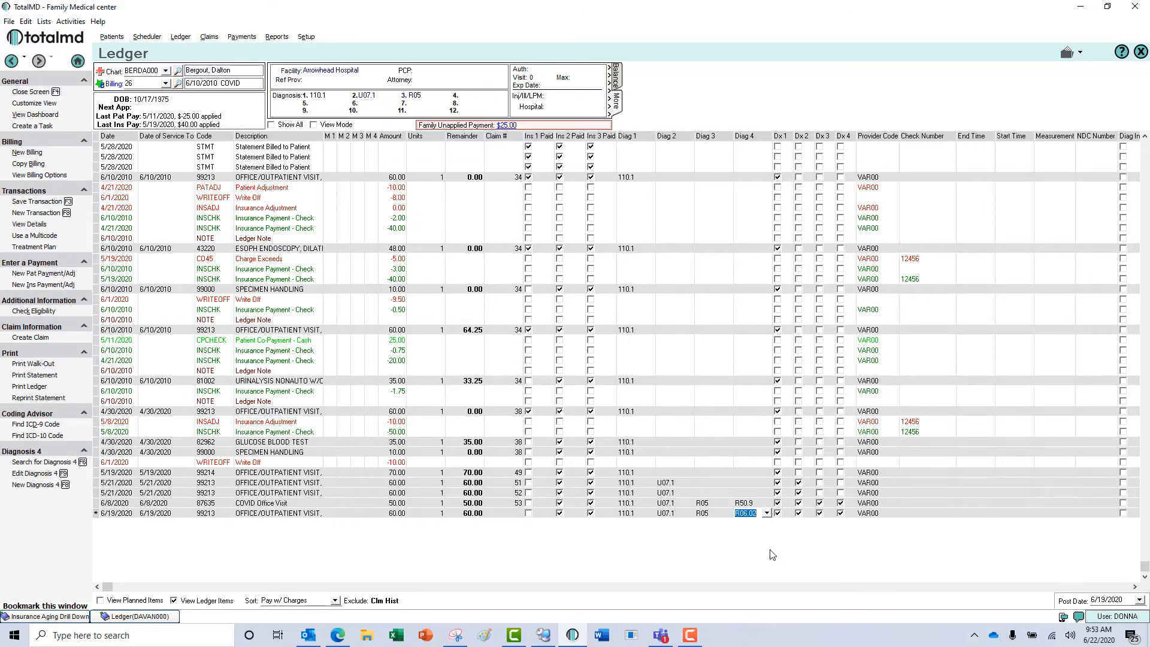
Step: Add a second 6/19/2020 charge with code U0001 CDC COVID Test and save the transaction
key("F8")
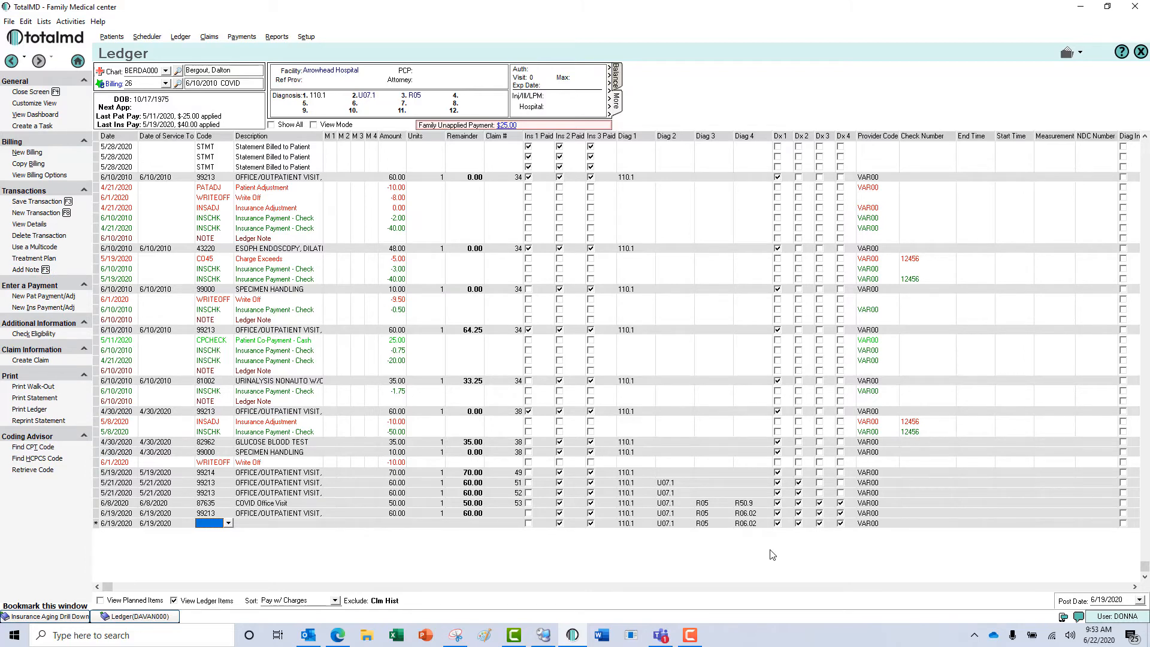
type("U0001")
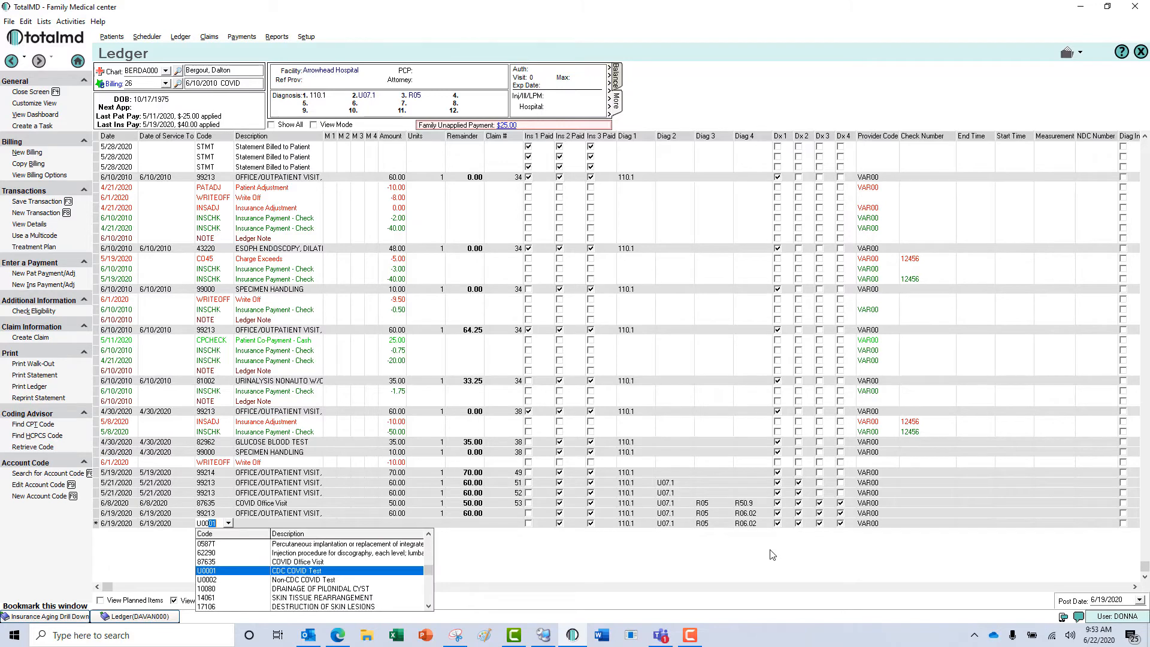
key("Return")
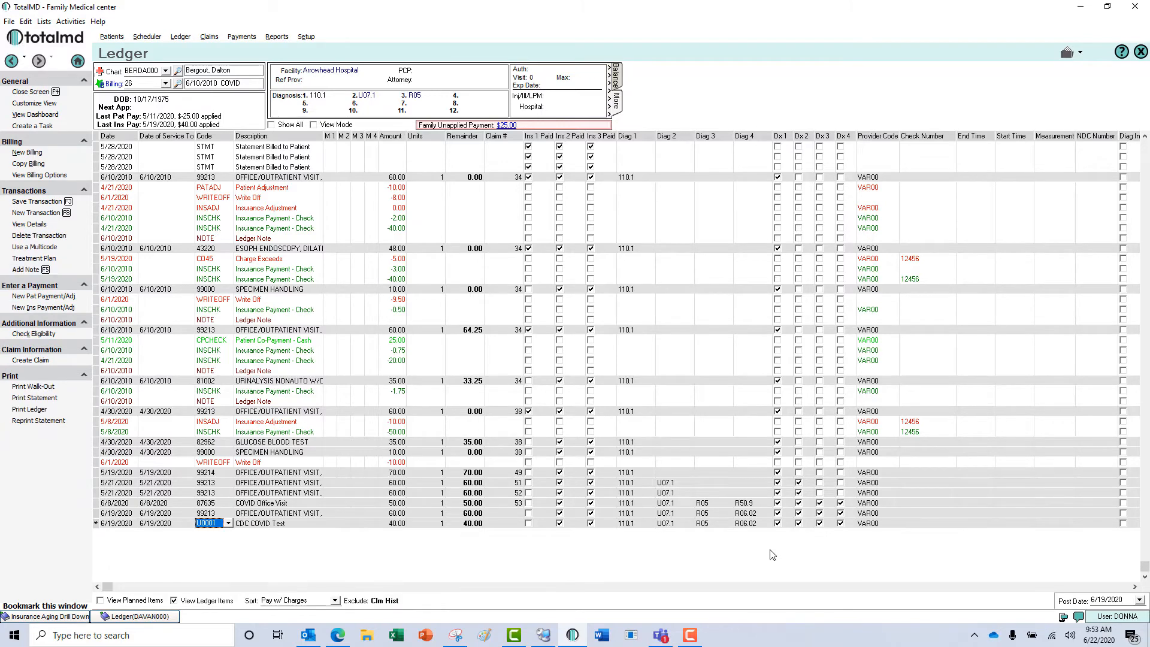
key("Tab")
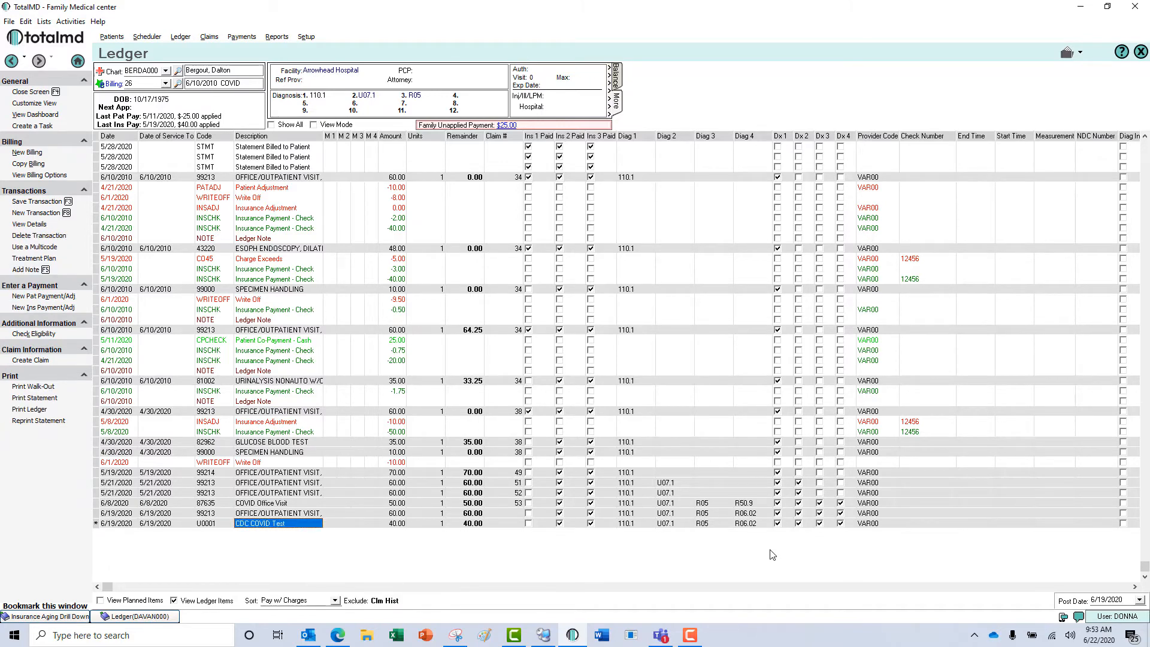
left_click(25, 202)
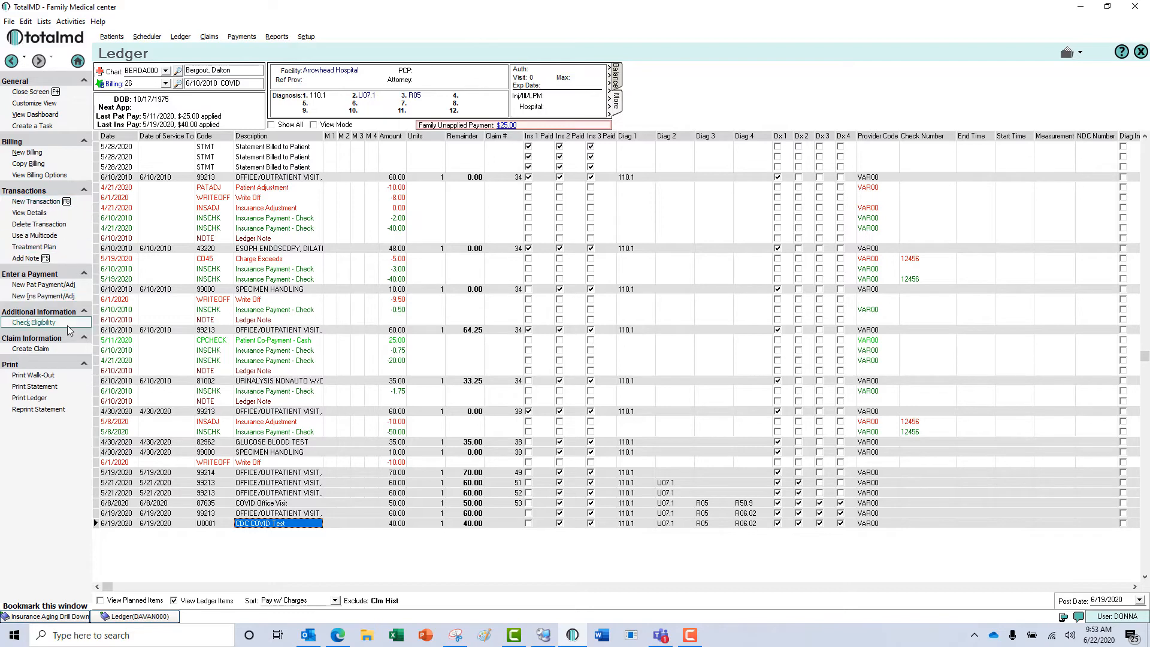
Step: Create a claim from the two eligible transactions, without opening the claim for viewing
left_click(36, 349)
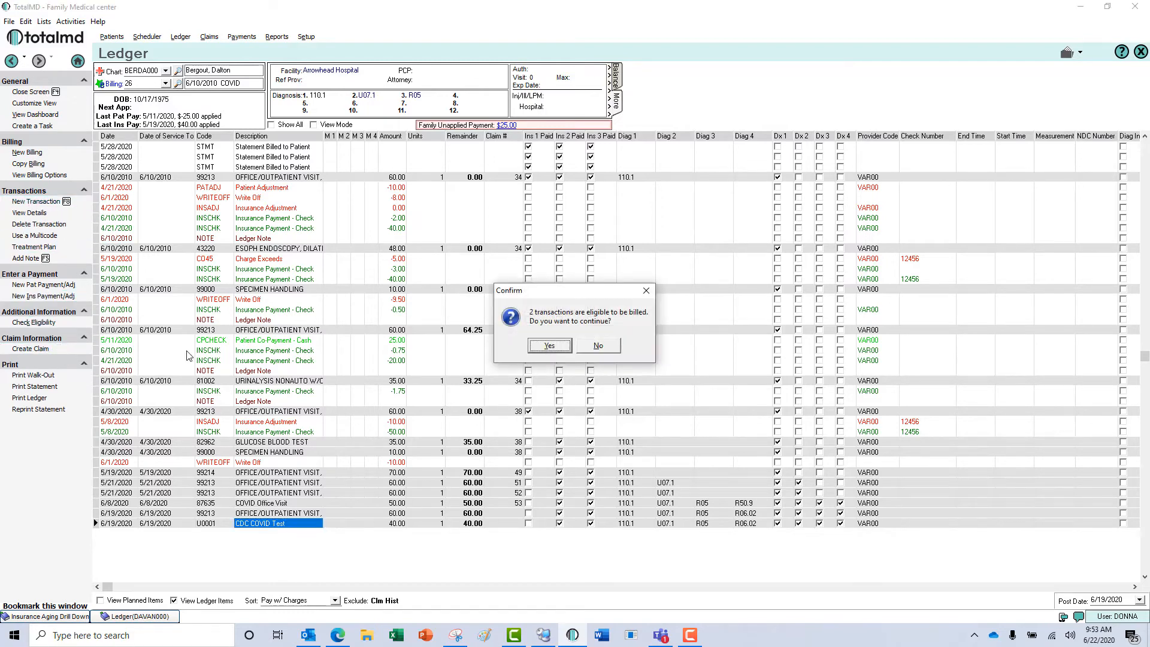
left_click(549, 347)
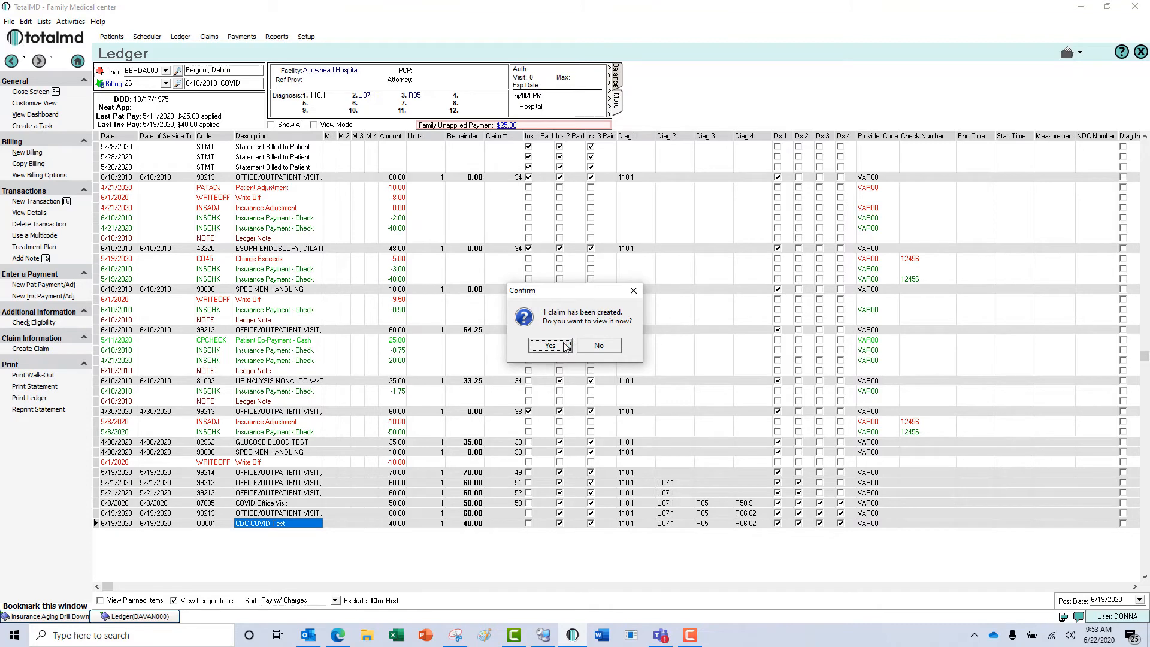
left_click(599, 348)
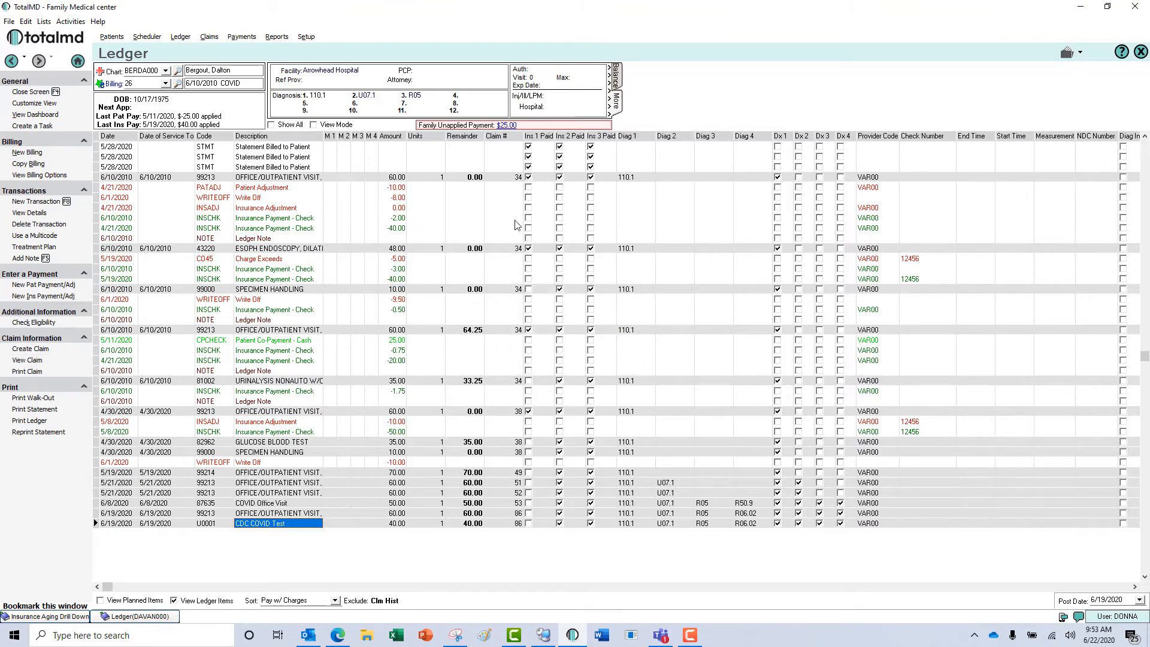
Step: Open the newest FIRST HEALTH claim from the claim list, review its CMS-1500 form and billing validation details, and close it
left_click(209, 37)
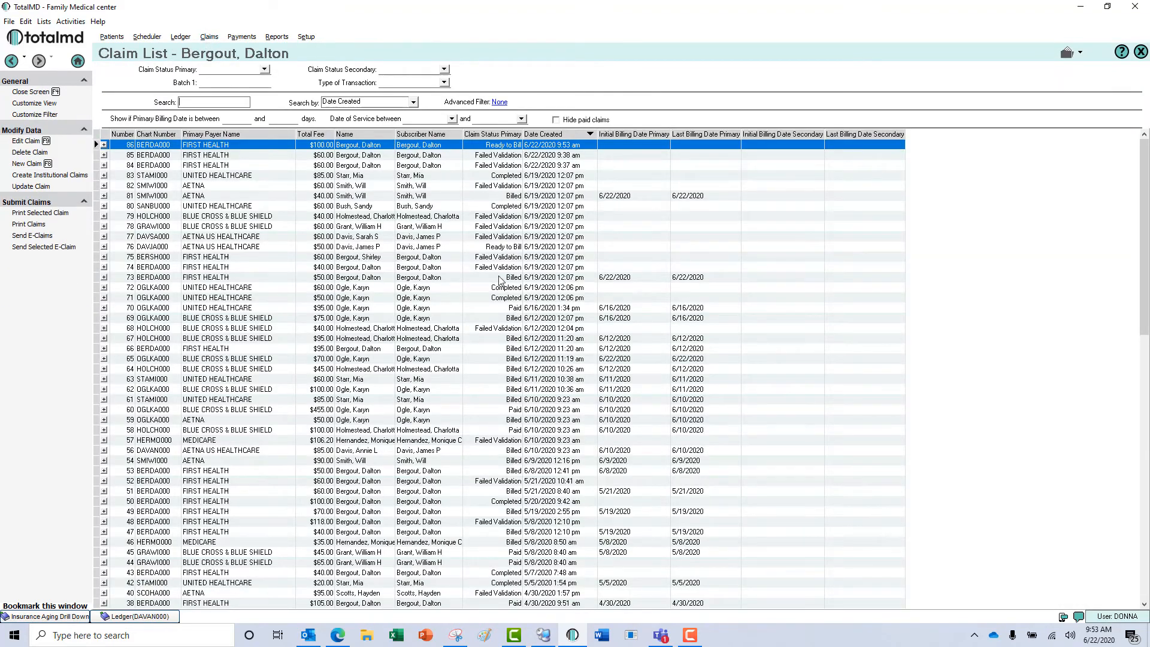
double_click(491, 148)
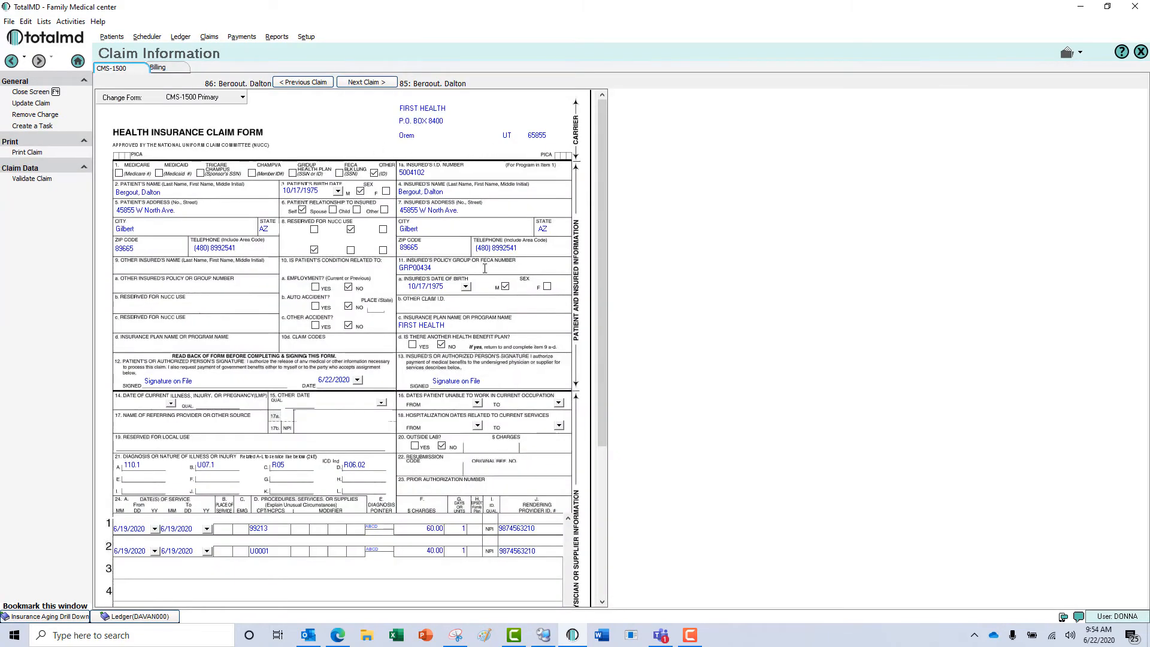
left_click_drag(603, 224, 611, 428)
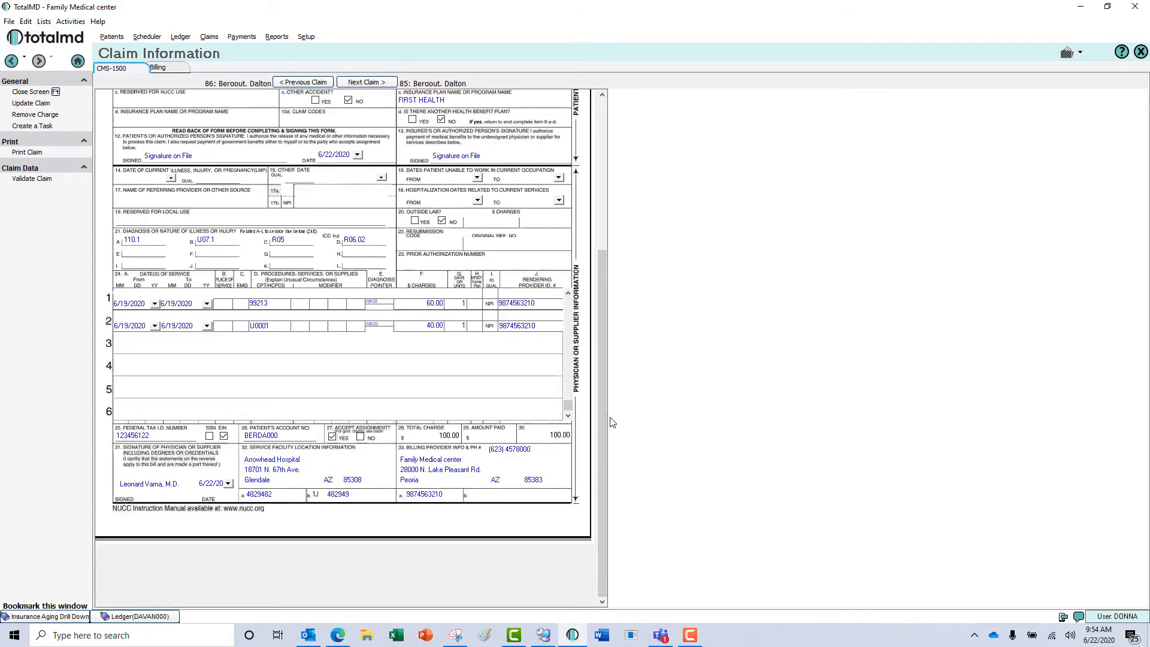
left_click_drag(606, 418, 606, 221)
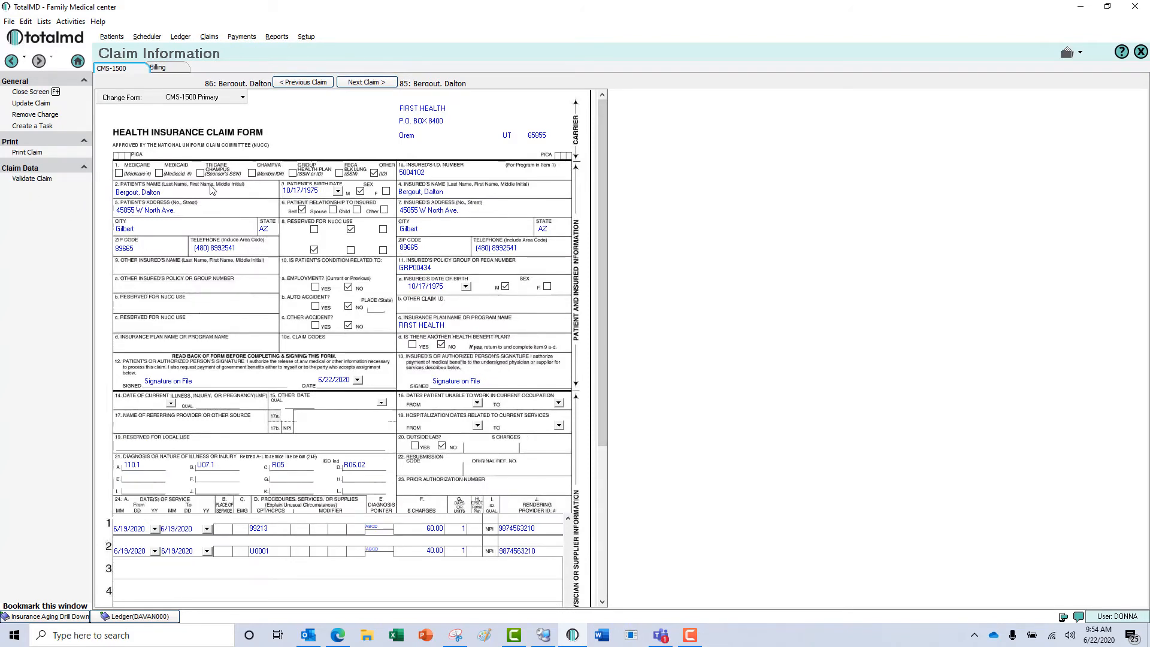
left_click(172, 69)
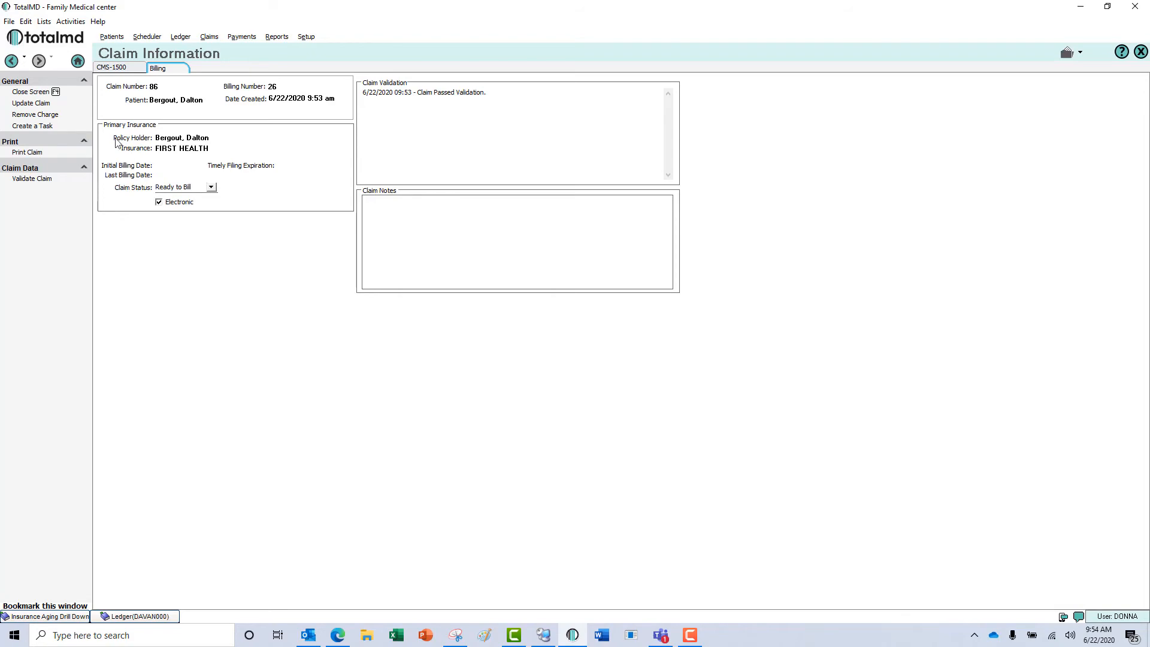
left_click(46, 95)
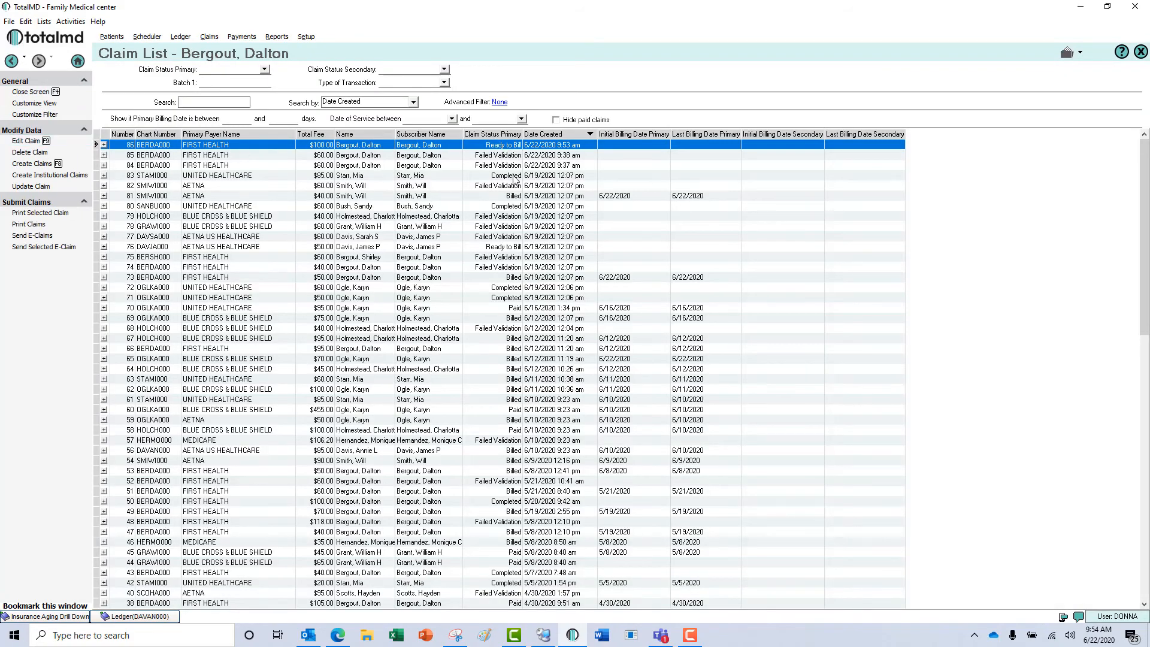
Step: Send the two selected Ready to Bill claims electronically as primary claims to Practice Insight and mark them as printed
left_click(511, 248)
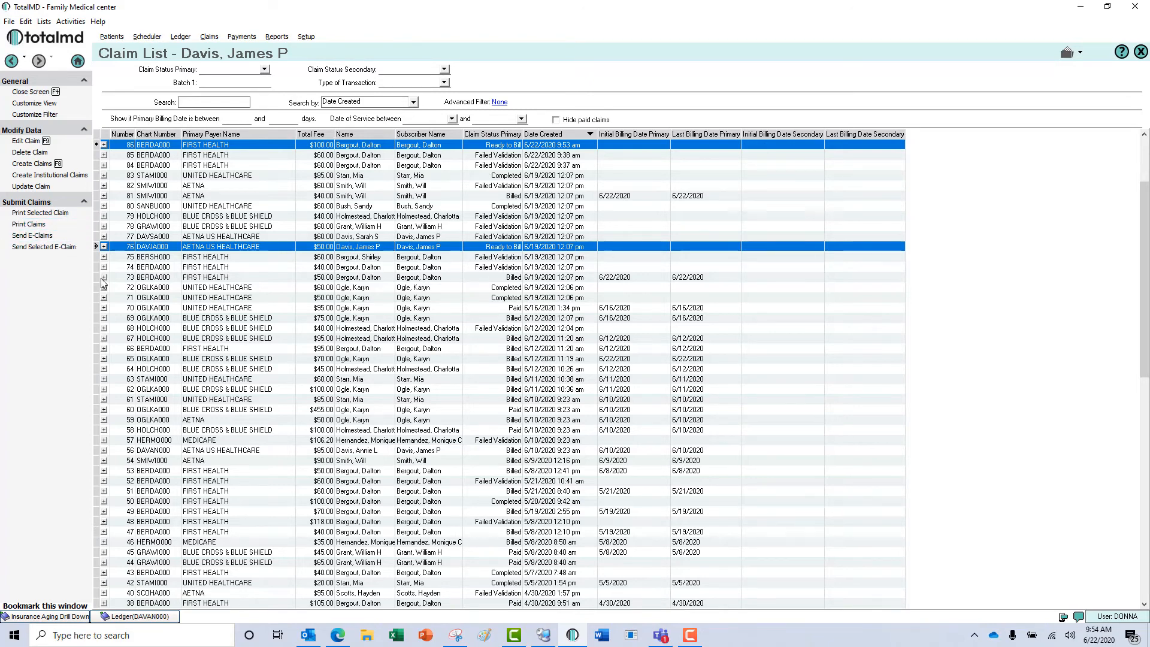
left_click(53, 248)
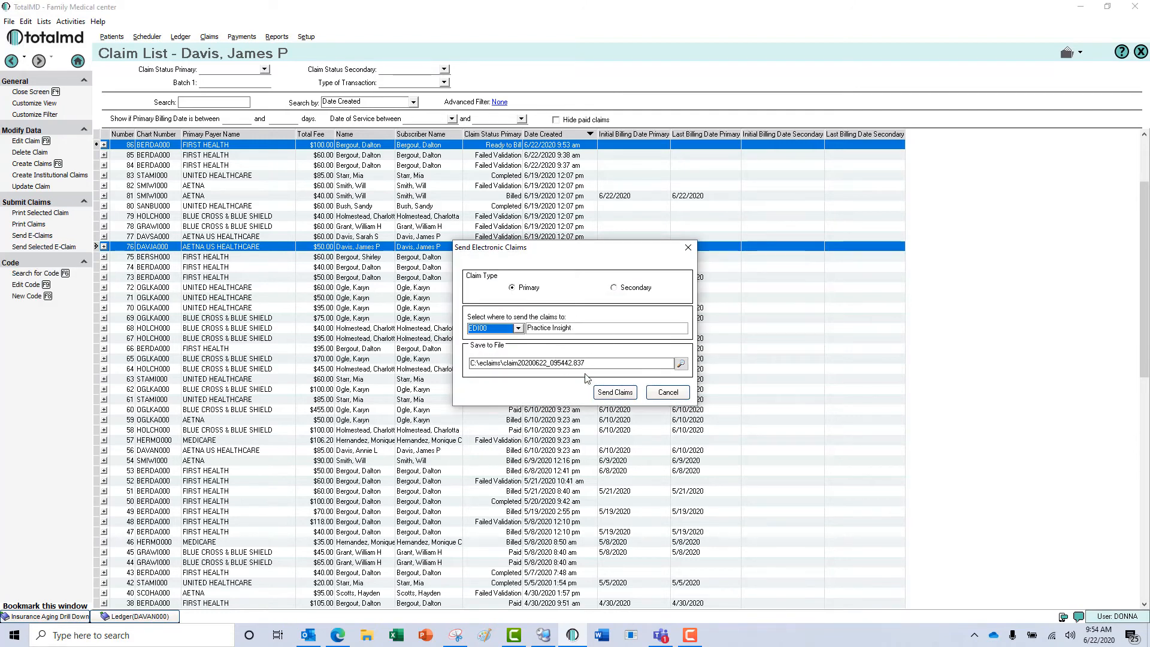
left_click(605, 388)
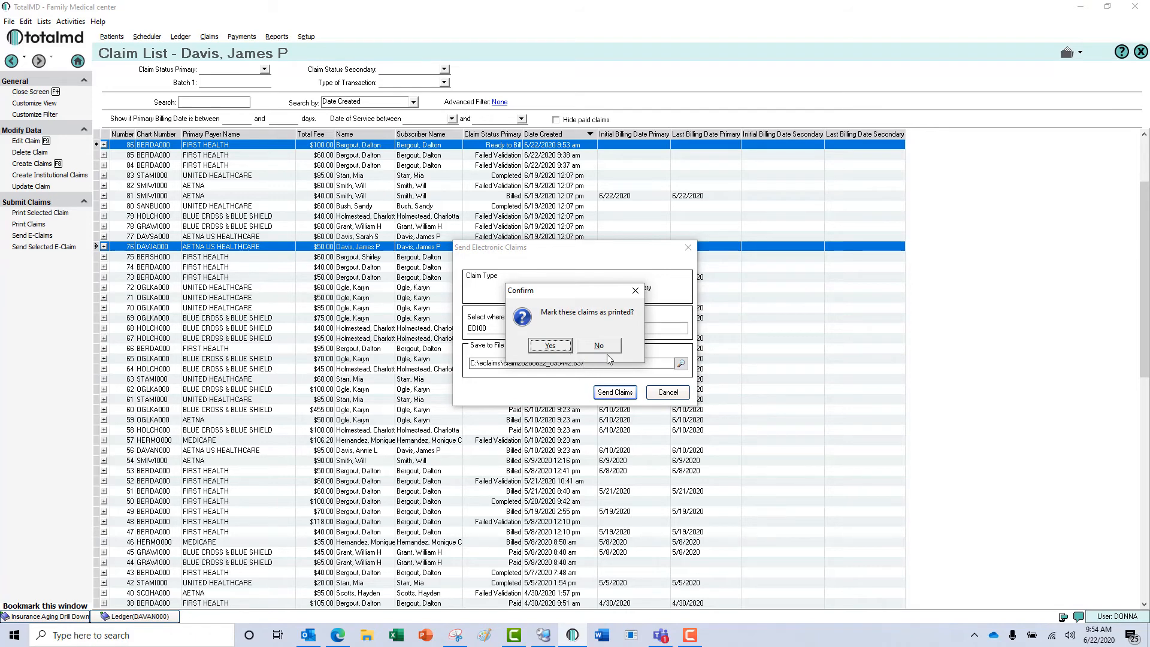
left_click(561, 346)
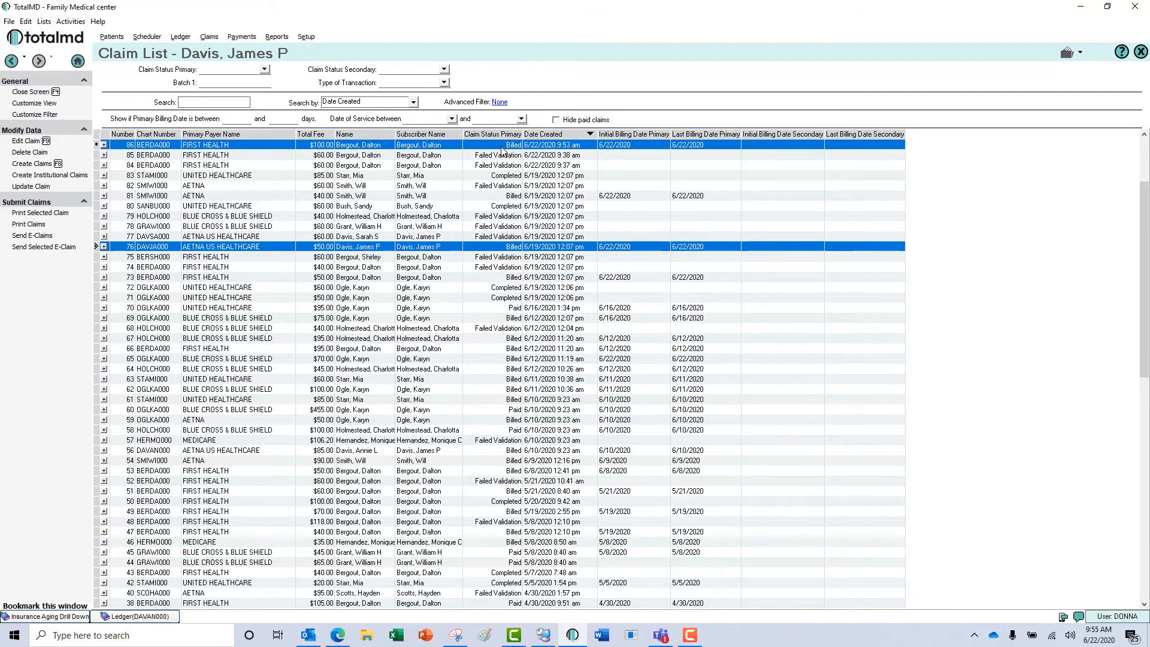
Step: Start applying a remittance file and open the local file ERAExample.era
left_click(69, 24)
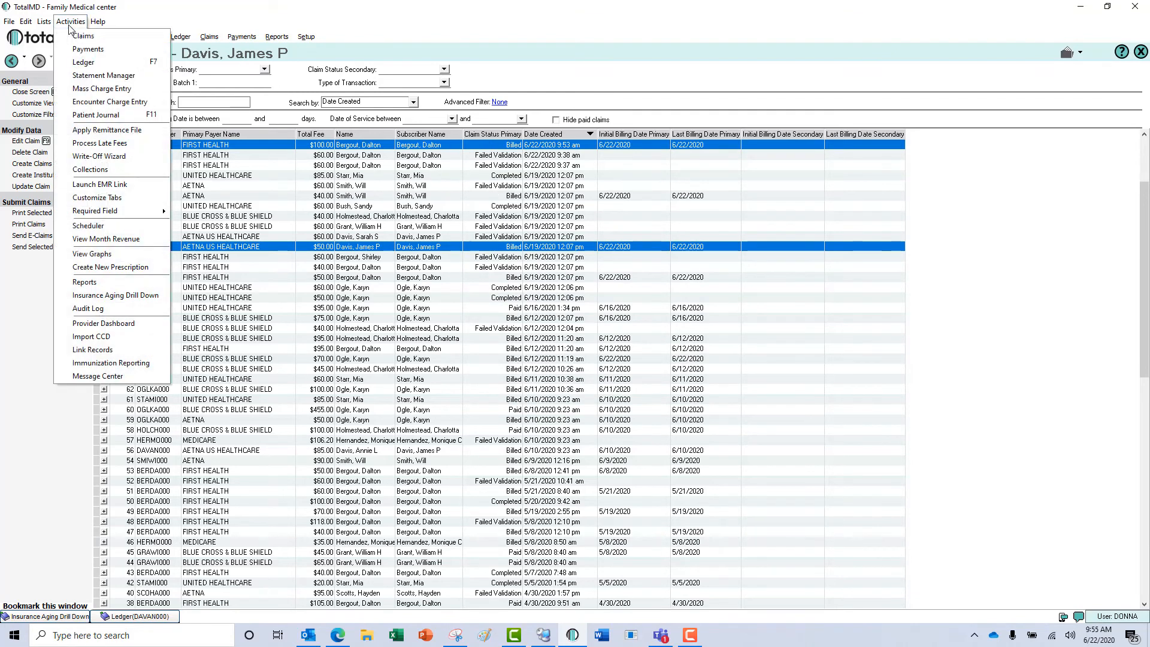
left_click(106, 130)
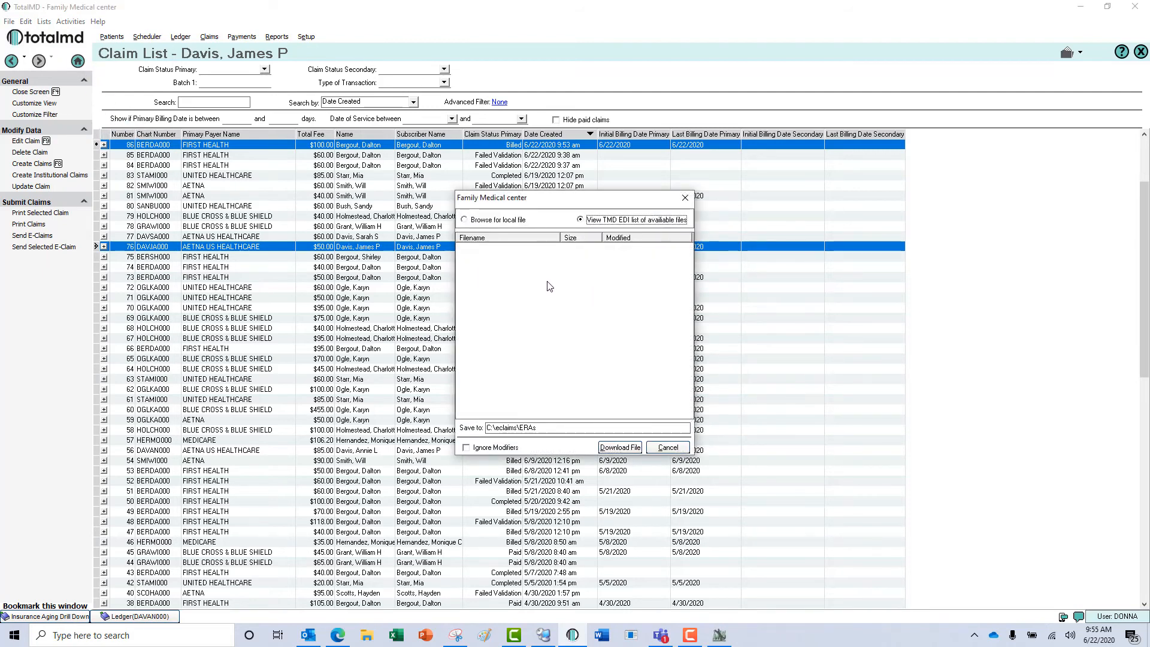
left_click(465, 219)
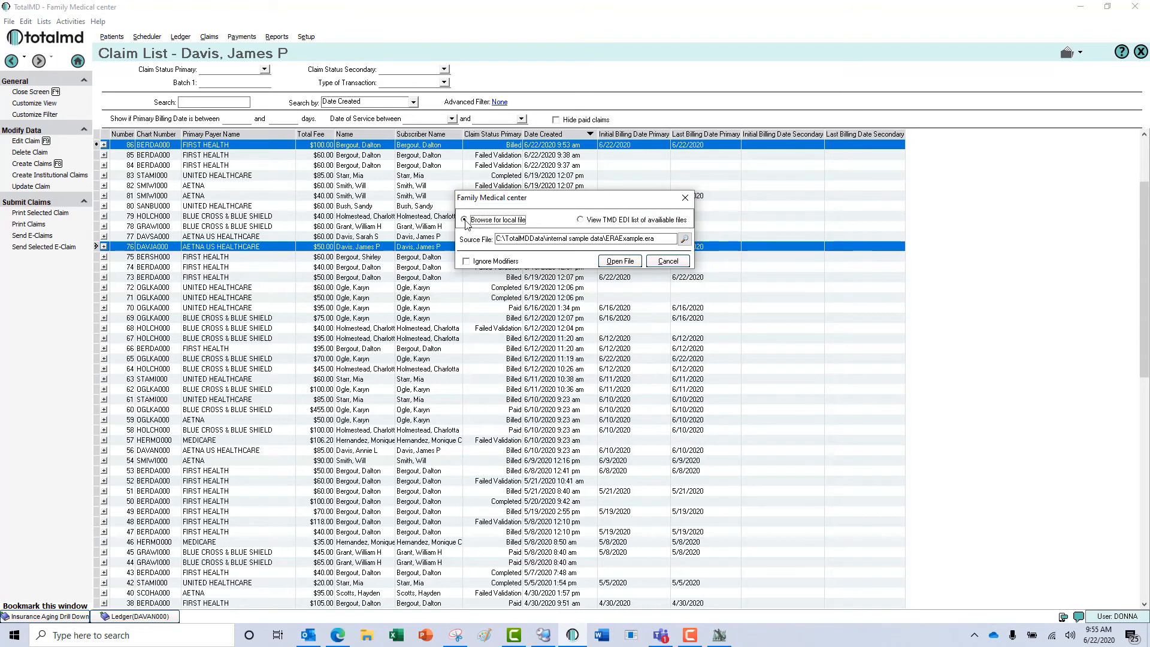
left_click(622, 263)
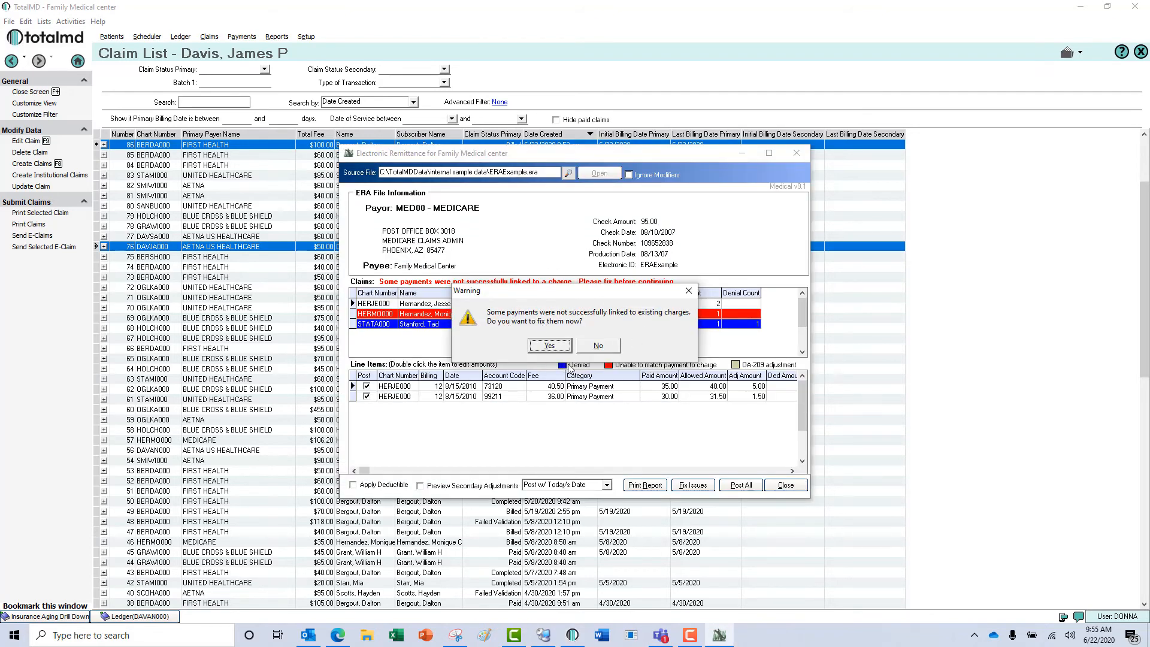
Step: Review the possible matching charges for the unlinked 99211 payment, cancel the fix, and close the electronic remittance without posting
left_click(549, 347)
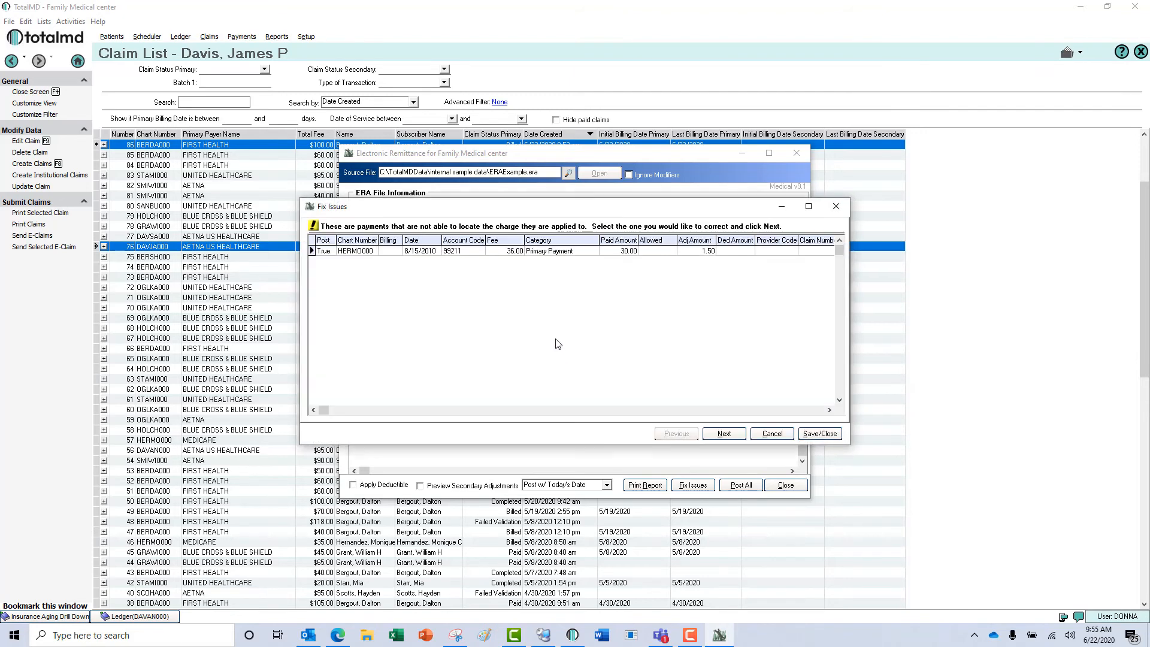
left_click(456, 251)
left_click(720, 433)
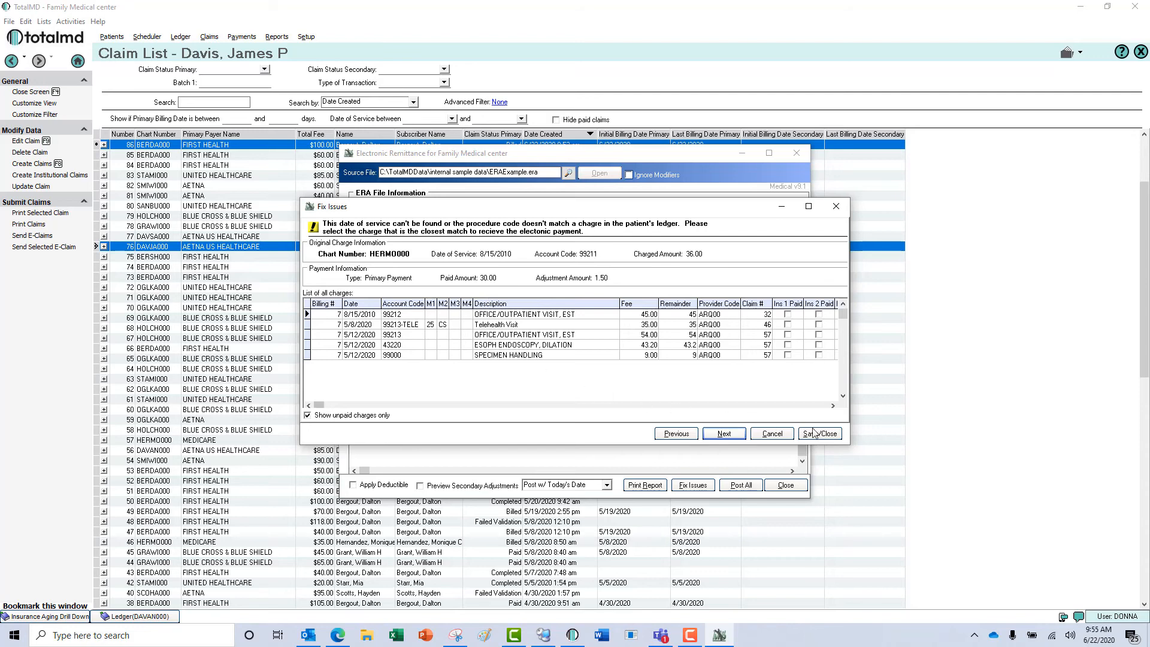
left_click(771, 437)
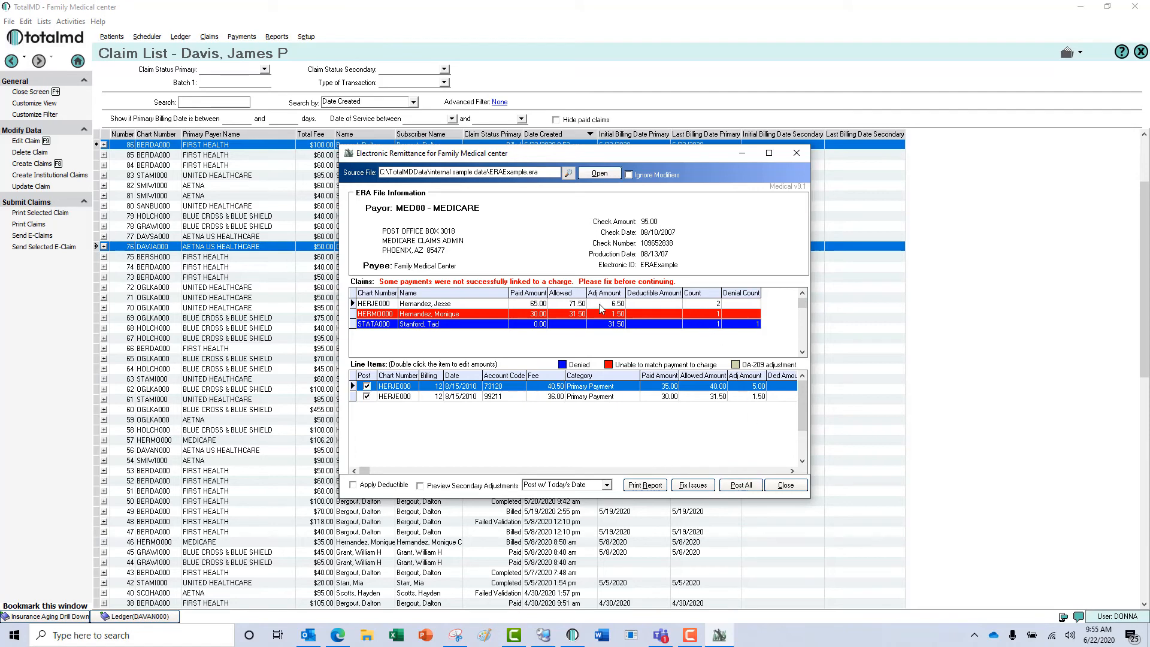
left_click(786, 485)
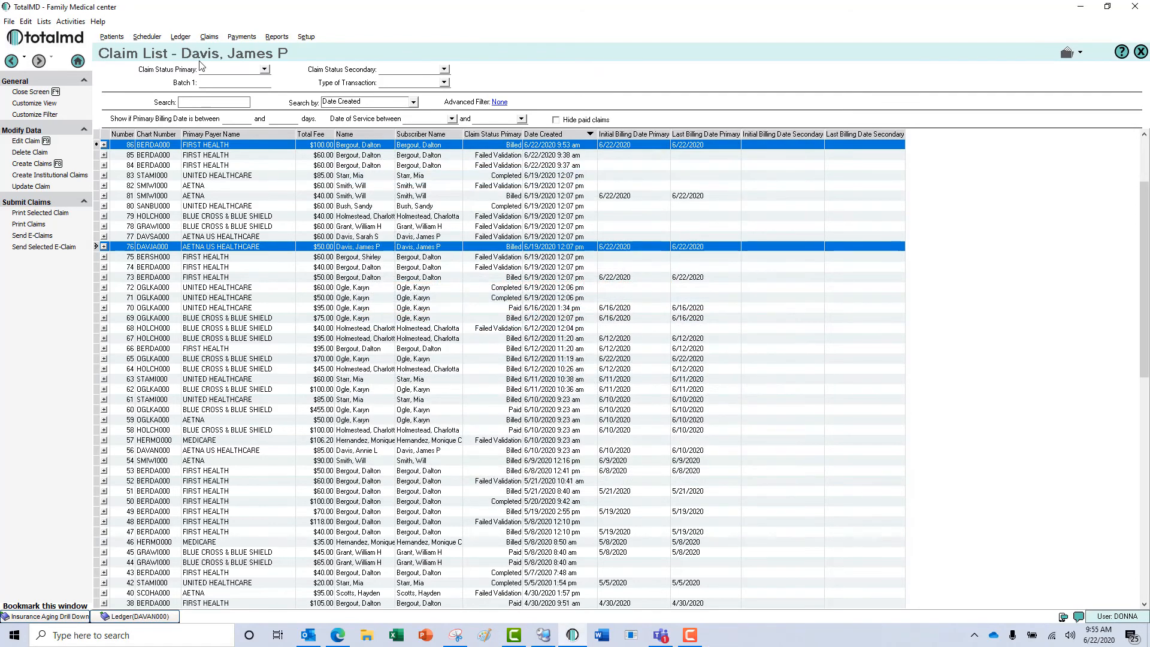
Step: Open the Insurance Aging Drill Down to examine outstanding insurance balances
left_click(71, 23)
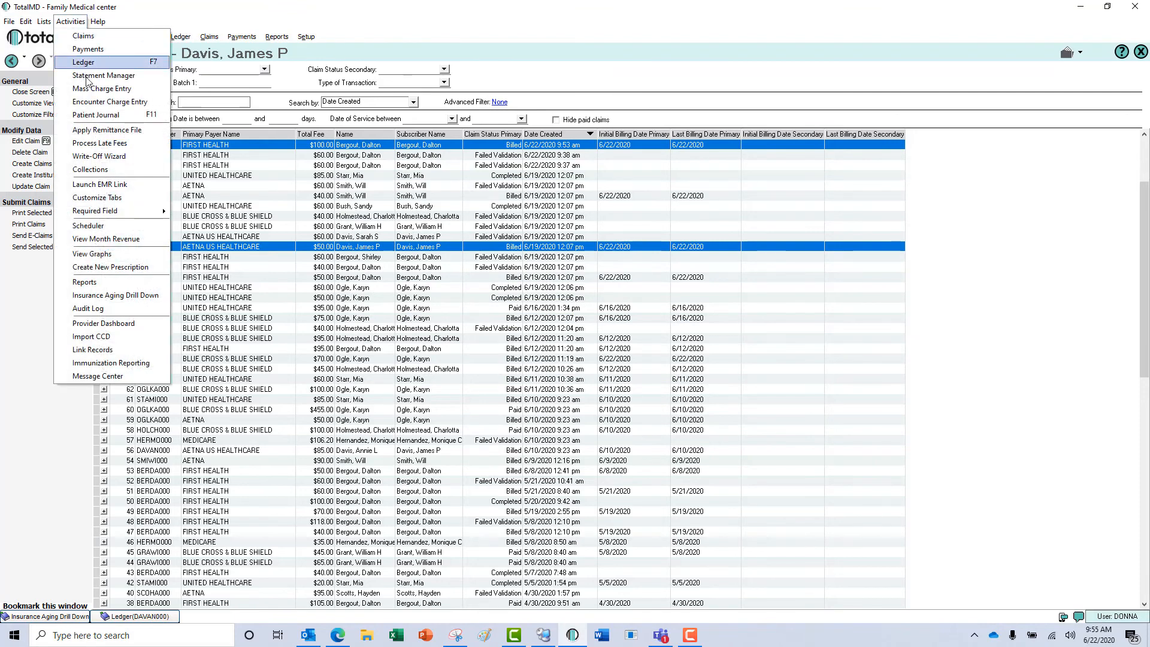
left_click(152, 296)
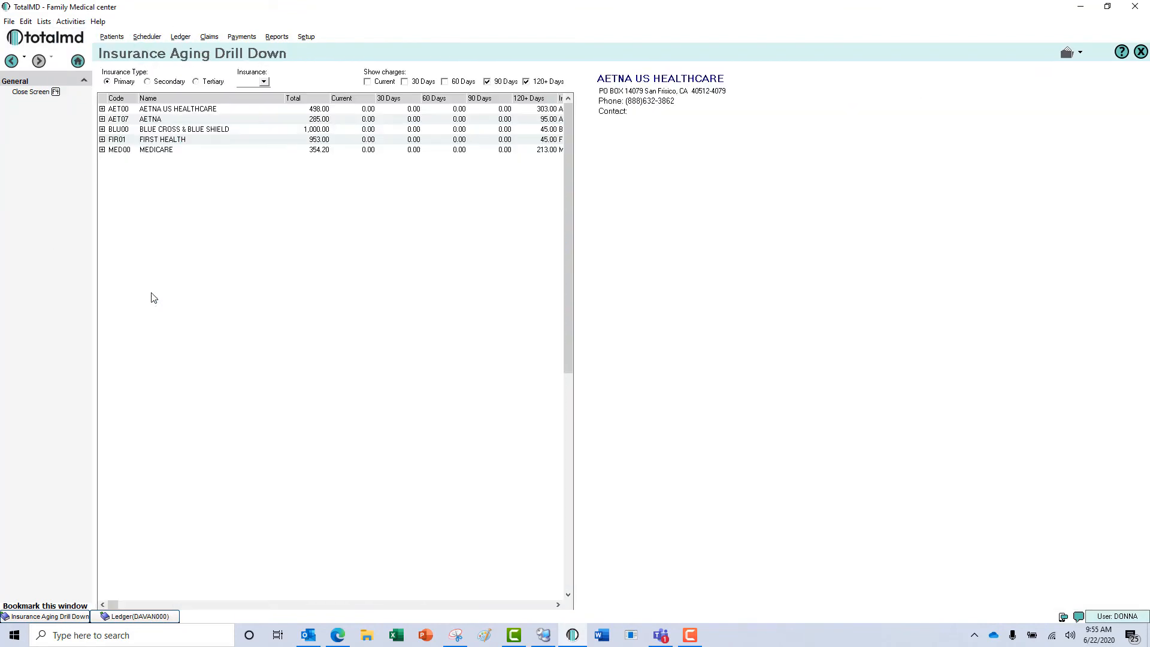
Step: Expand AETNA US HEALTHCARE and its first listed patient to examine the outstanding charges and claim details
left_click(102, 110)
left_click(102, 110)
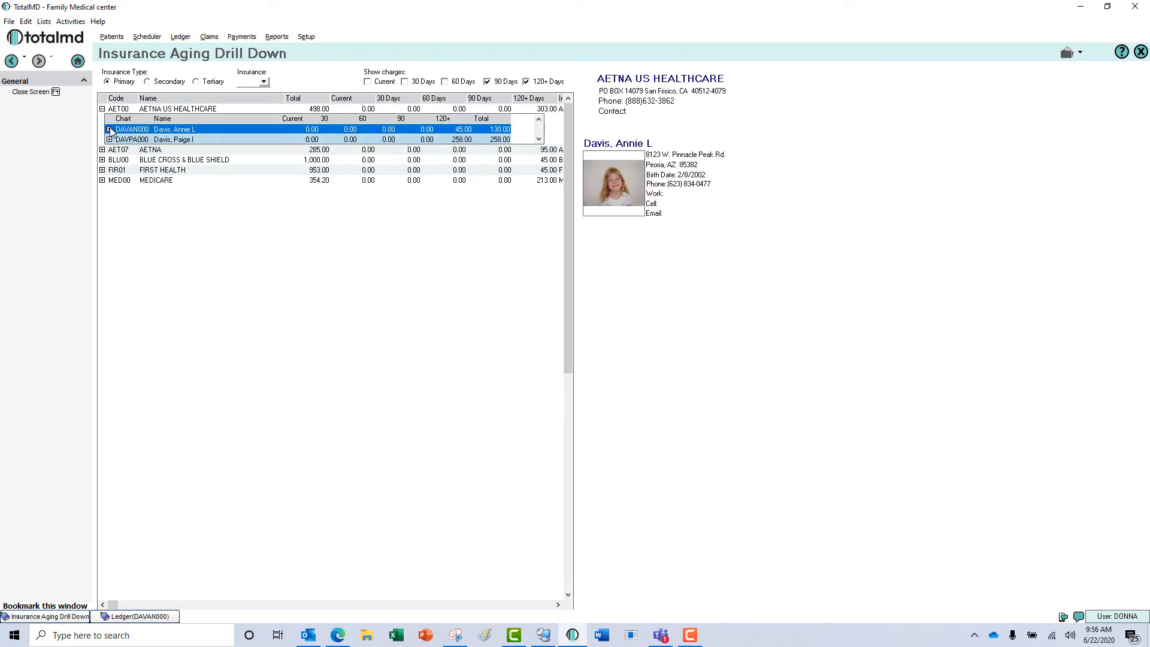
left_click(109, 129)
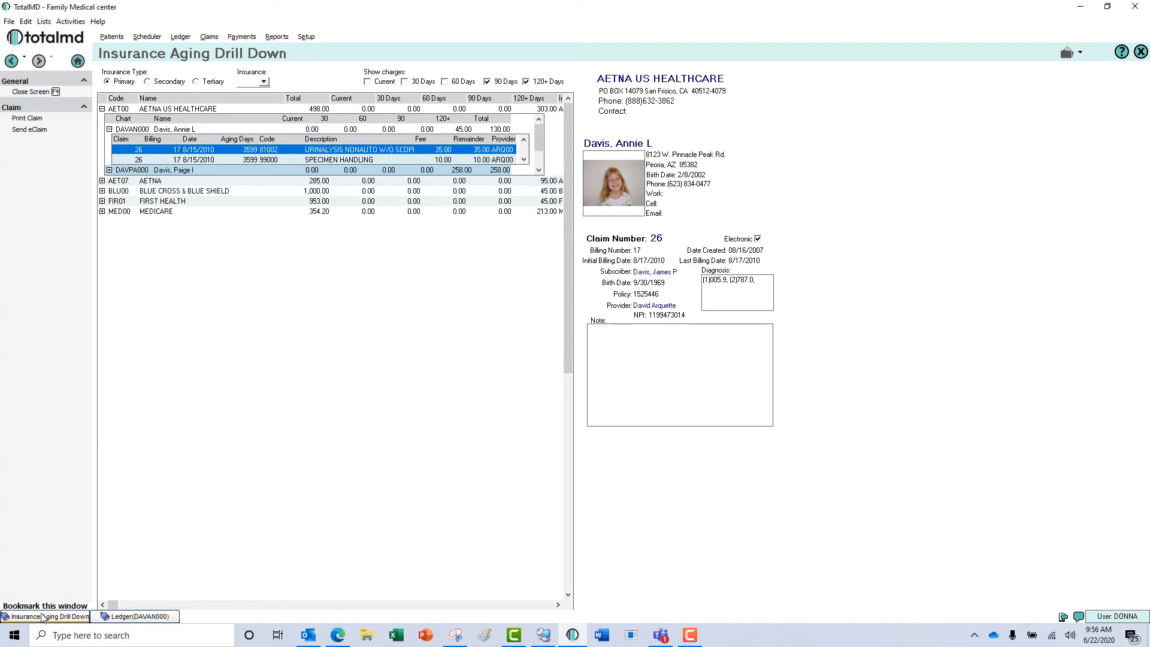
Step: Switch between the patient's bookmarked ledger and the Insurance Aging Drill Down, ending on the aging view
left_click(126, 615)
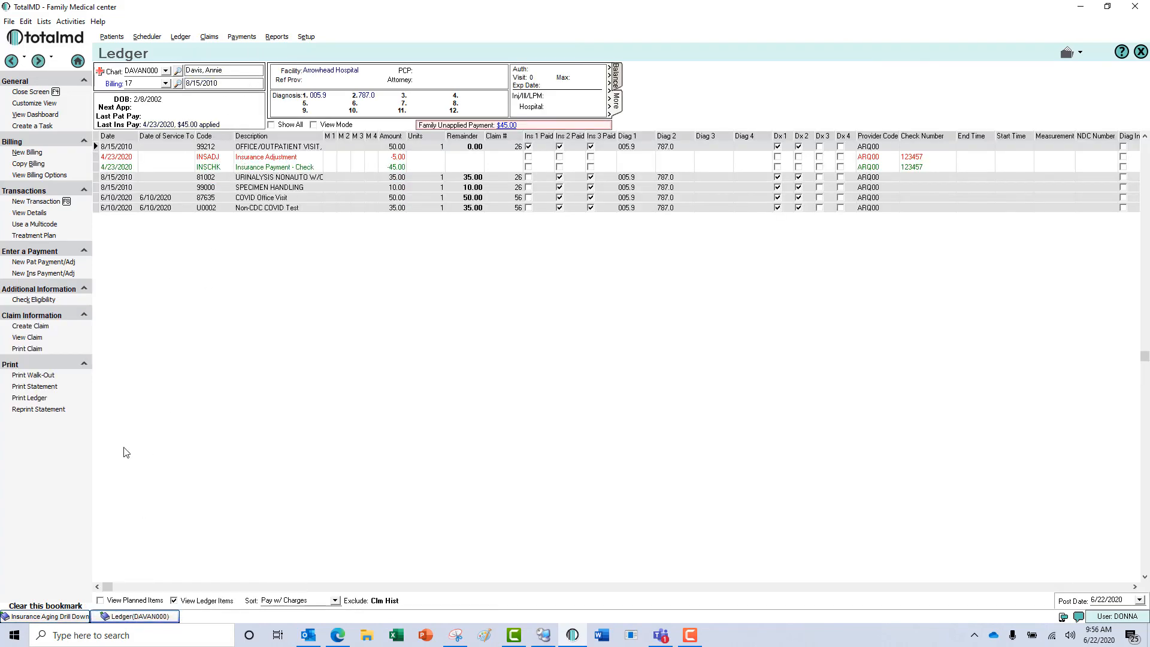
left_click(64, 617)
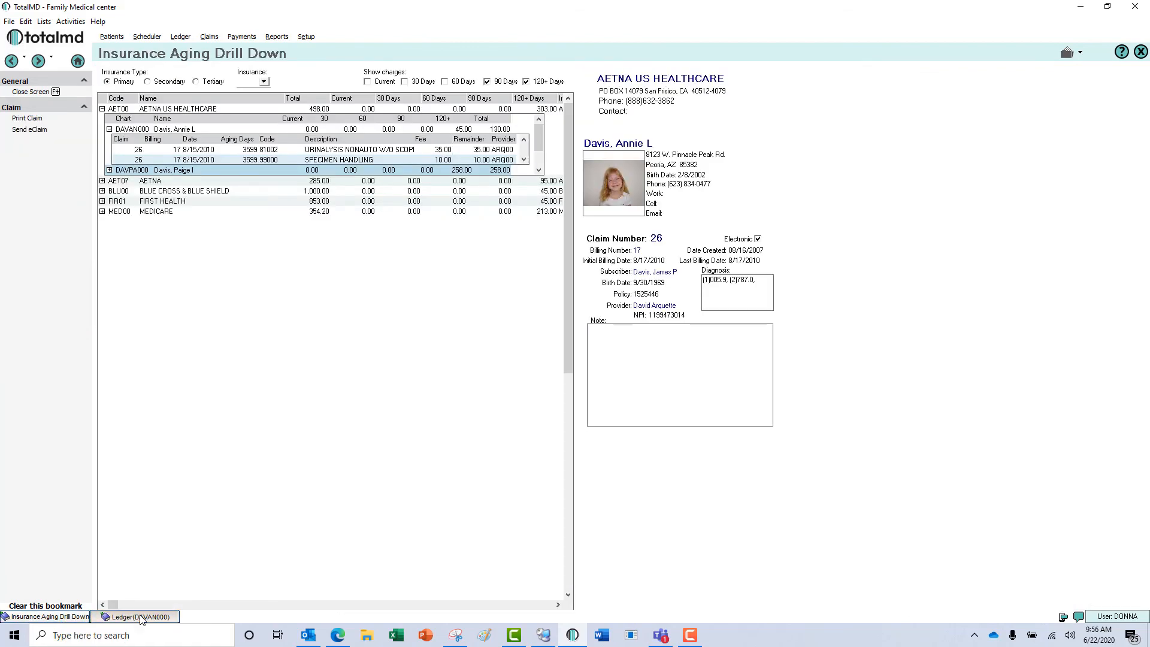
left_click(106, 618)
left_click(66, 620)
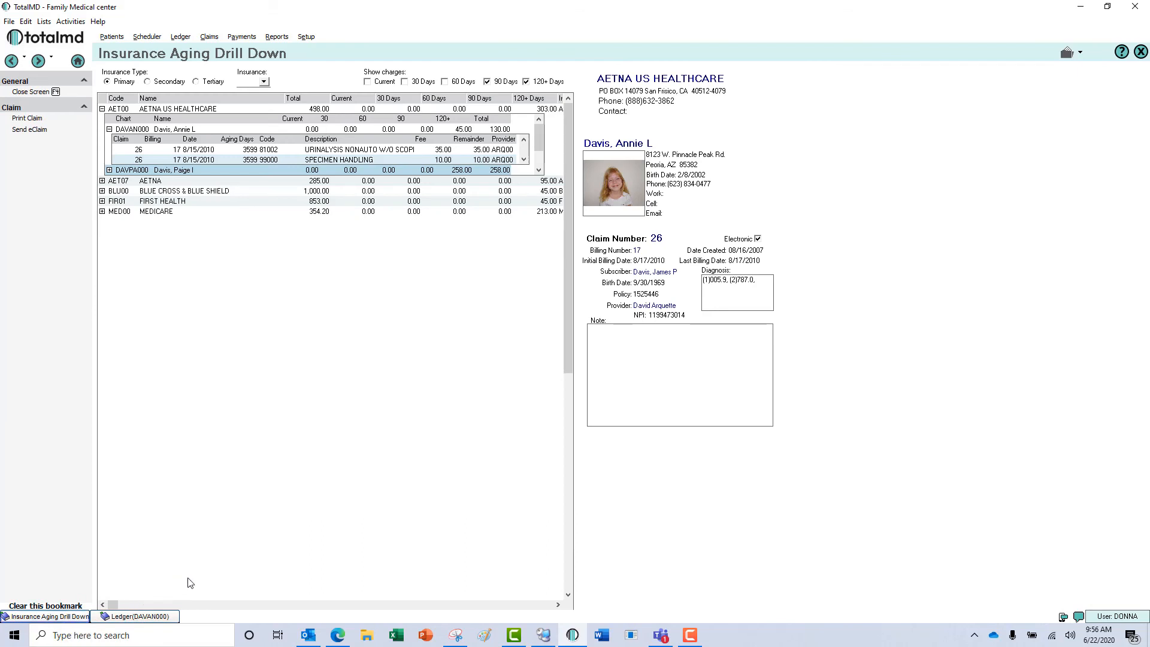
Step: Open the office messages and send a blank, non-private message in the existing test conversation
left_click(1080, 616)
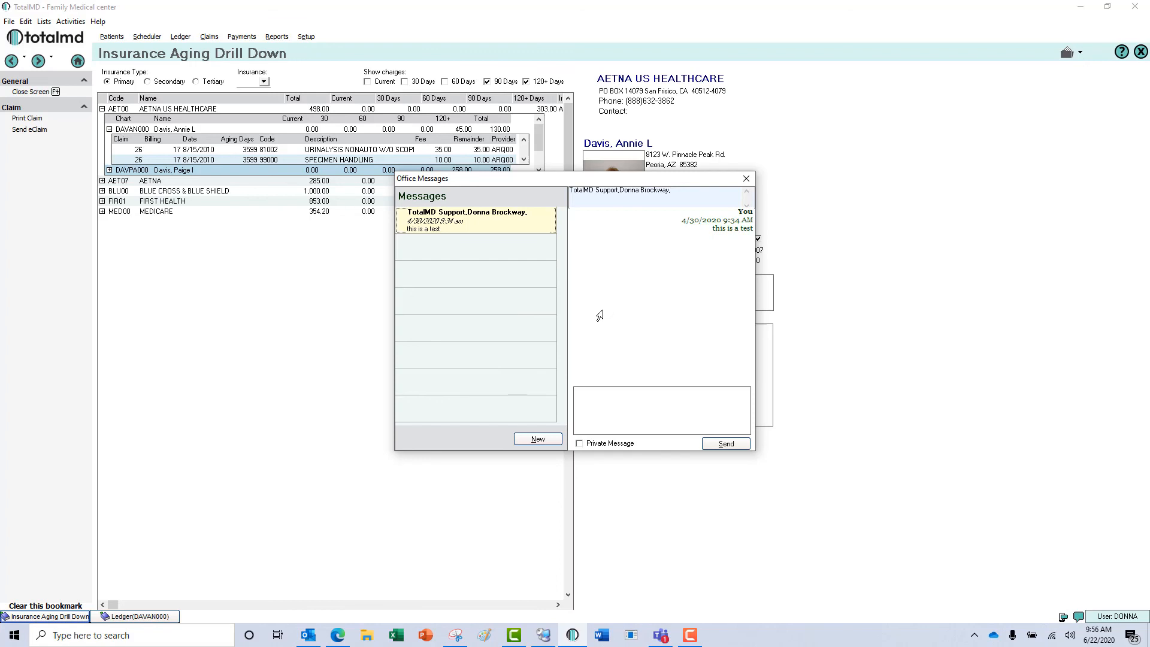
left_click(727, 449)
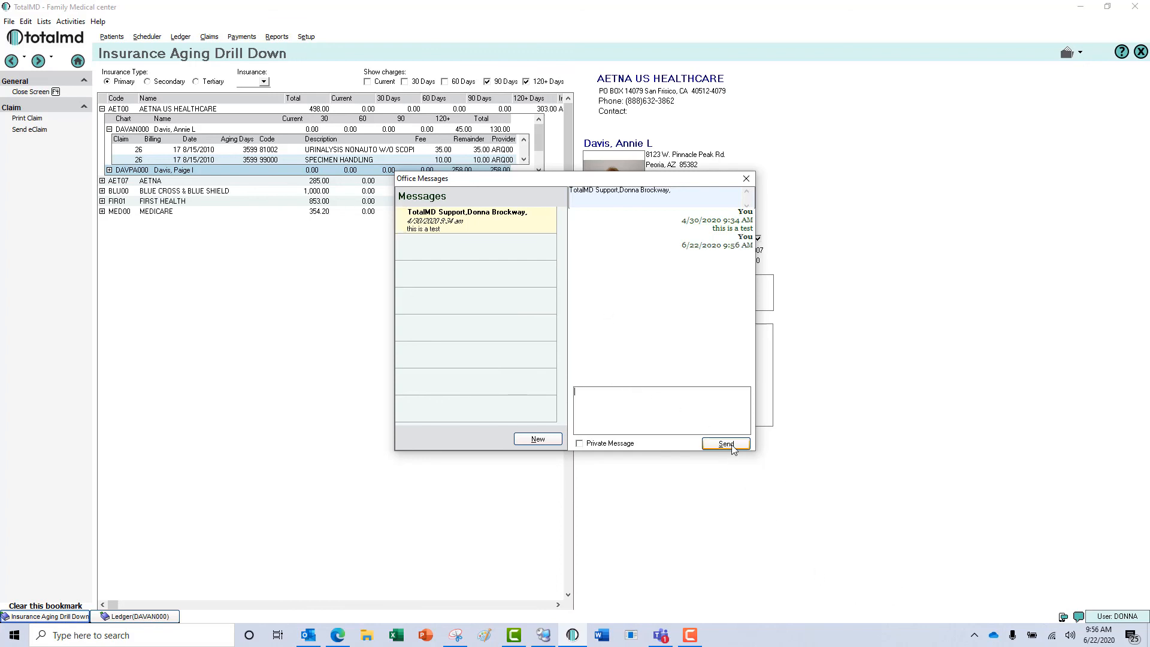